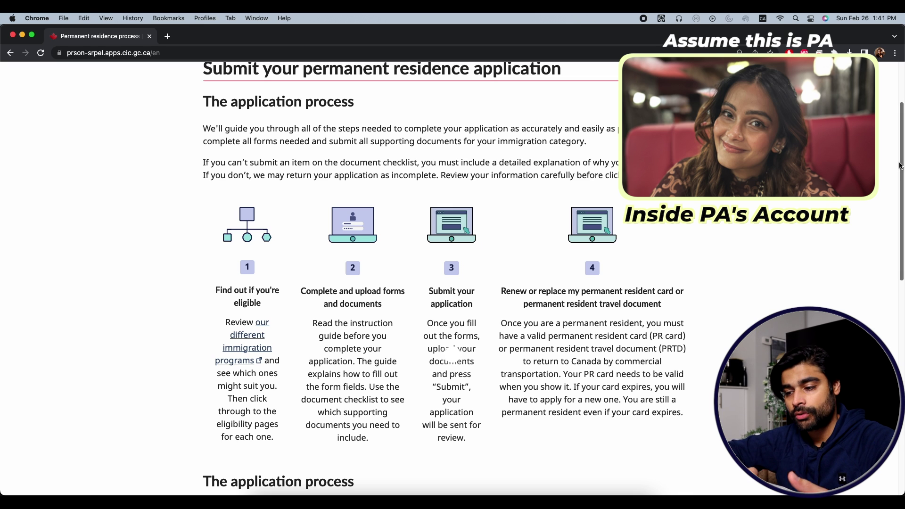
# Start a new PR application with Family program, Spouse category and Family class (outside Canada).
pyautogui.moveTo(899, 166); pyautogui.dragTo(900, 336)
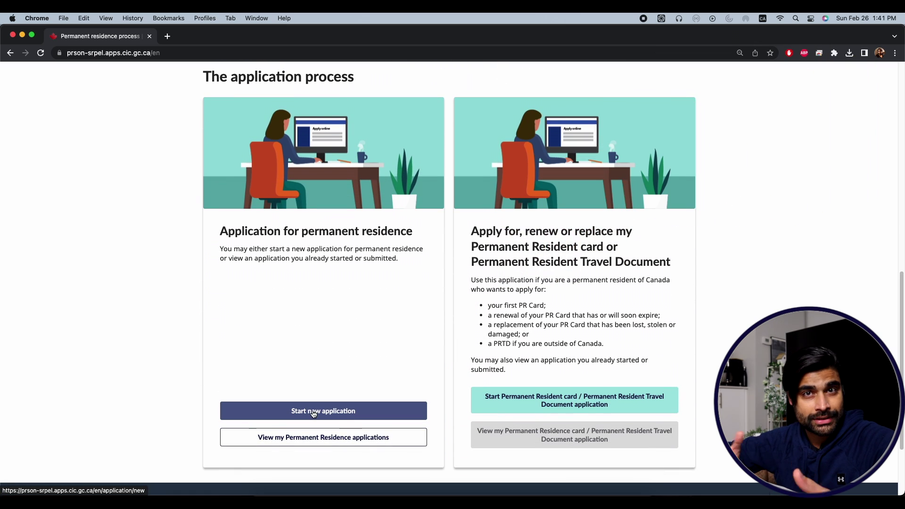
pyautogui.click(314, 413)
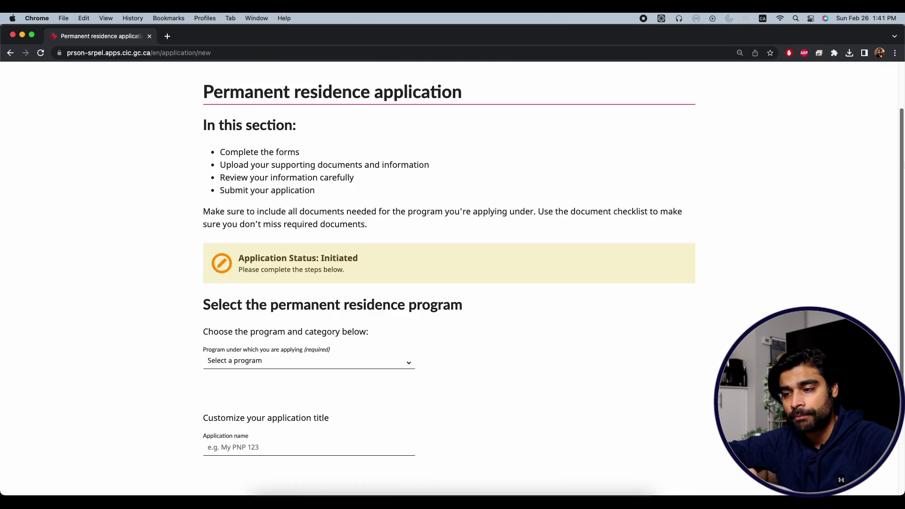
pyautogui.click(264, 361)
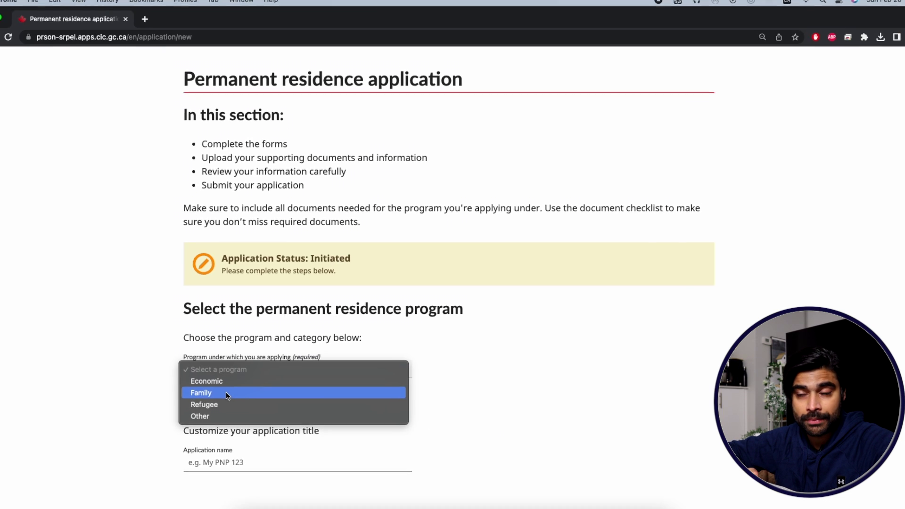
pyautogui.click(242, 389)
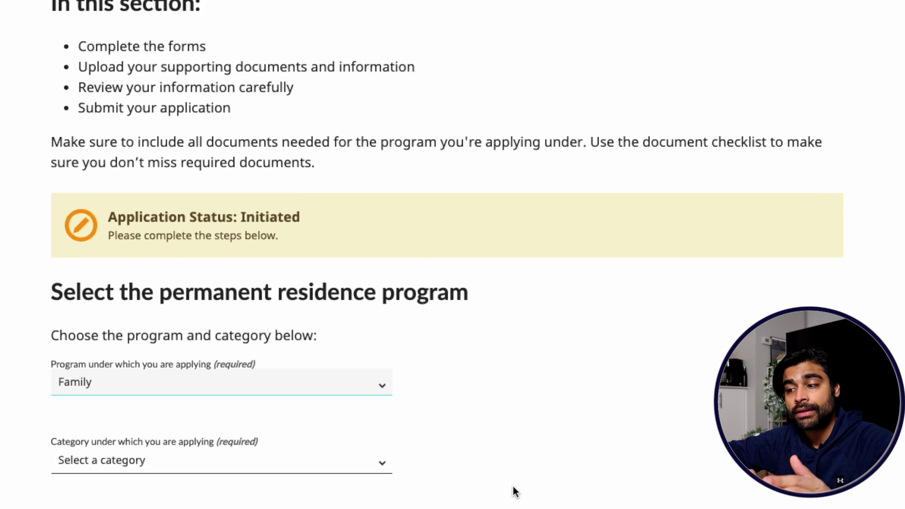
pyautogui.scroll(-3, 515, 491)
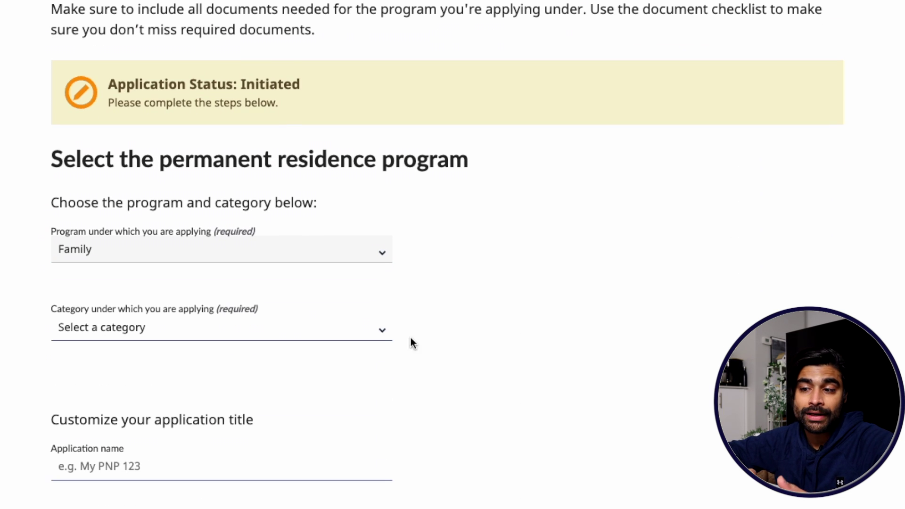
pyautogui.click(377, 331)
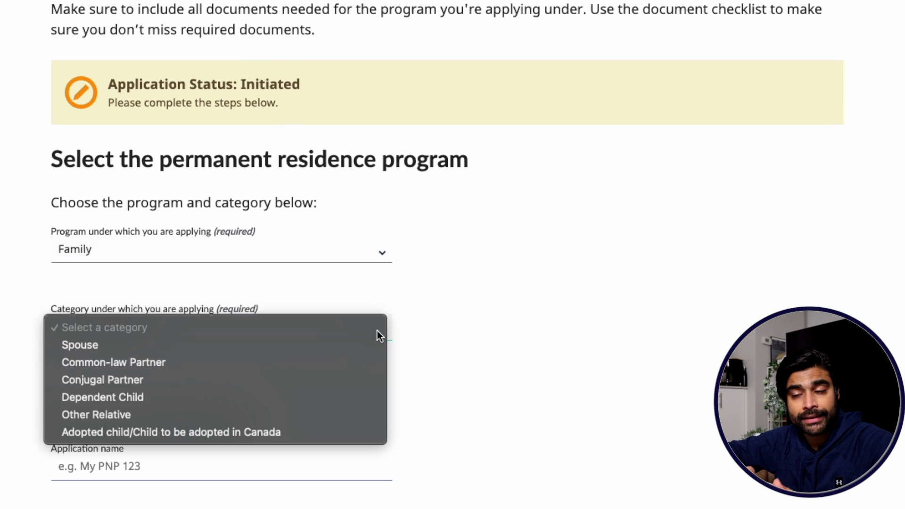
pyautogui.click(169, 349)
pyautogui.scroll(-5, 369, 385)
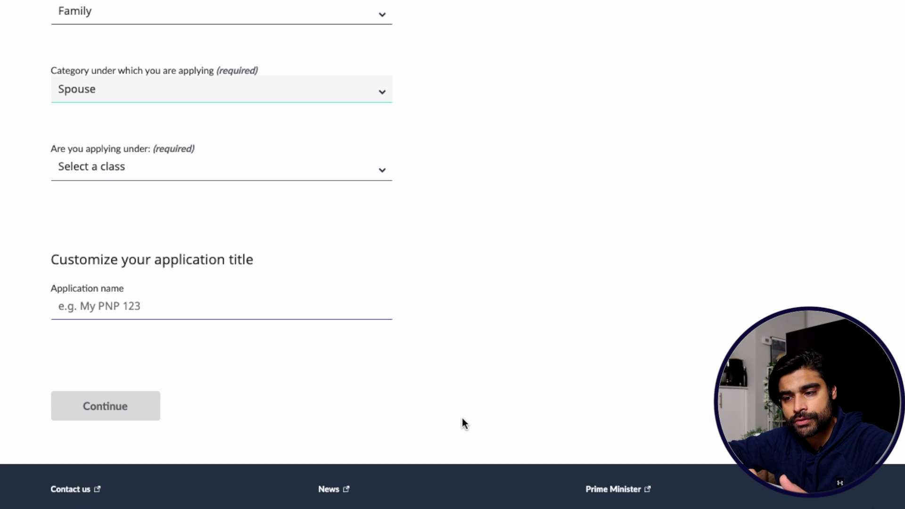
pyautogui.click(382, 174)
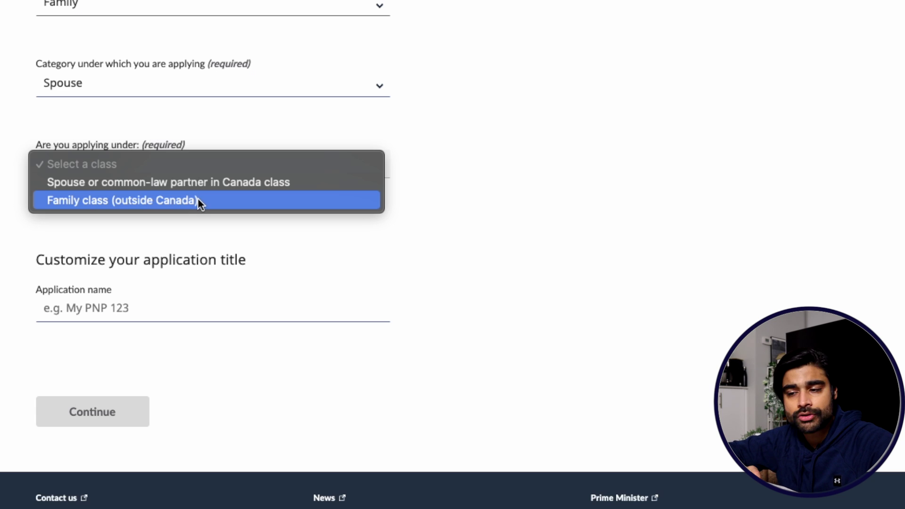
pyautogui.click(197, 200)
pyautogui.click(175, 313)
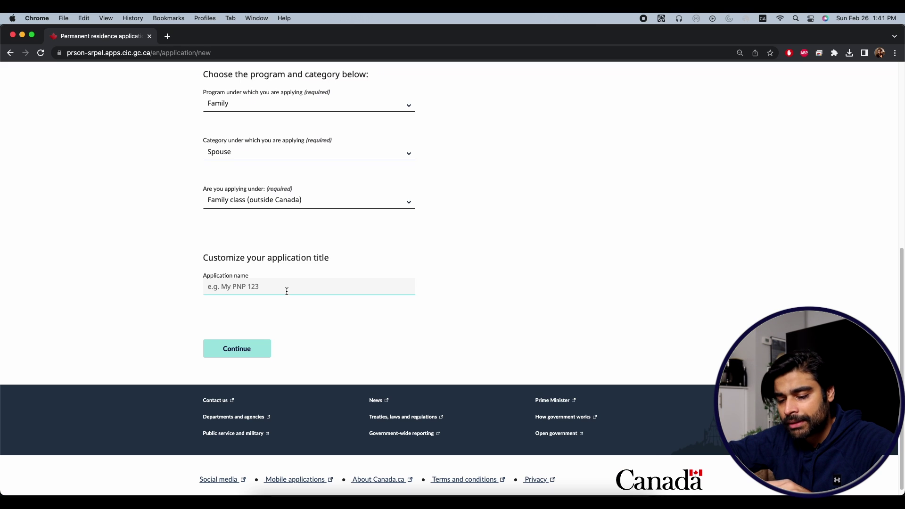
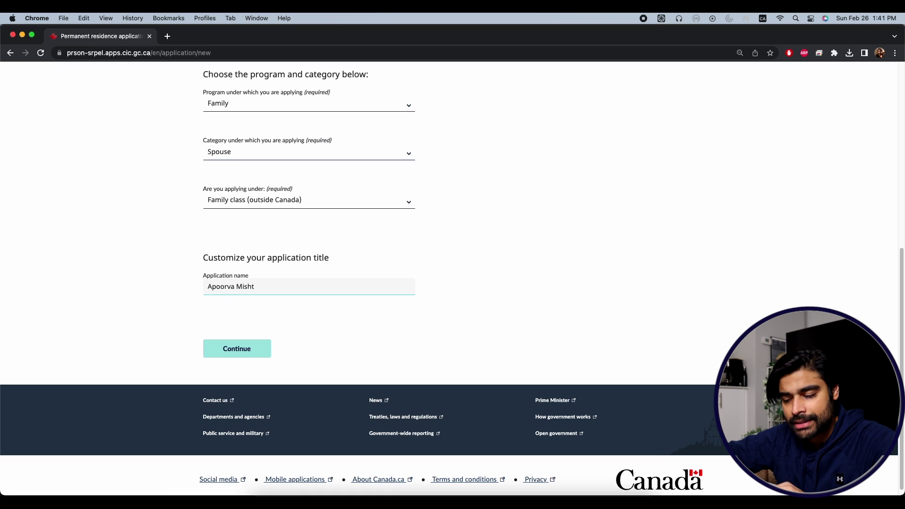
# Name the application with the applicant's name plus 'PR Application 2023', create it and view its forms.
pyautogui.write('PR App')
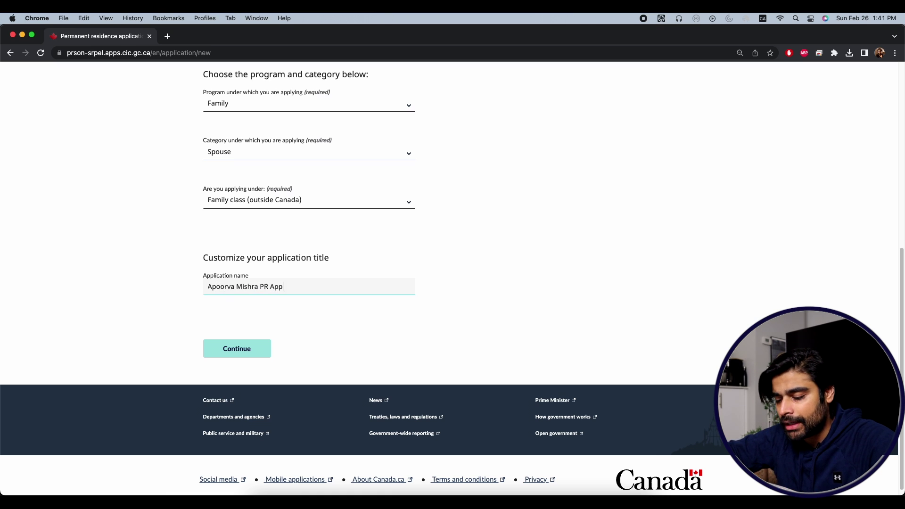
pyautogui.write('lication 2023')
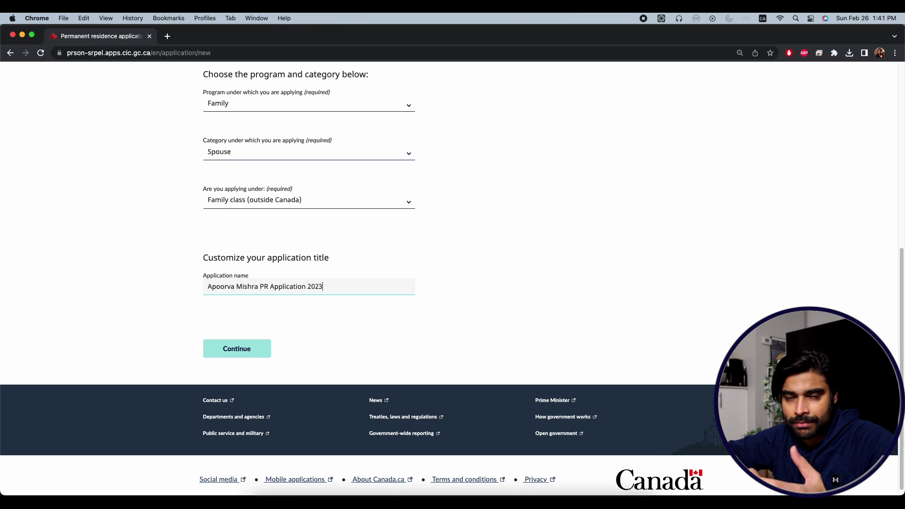
pyautogui.click(237, 348)
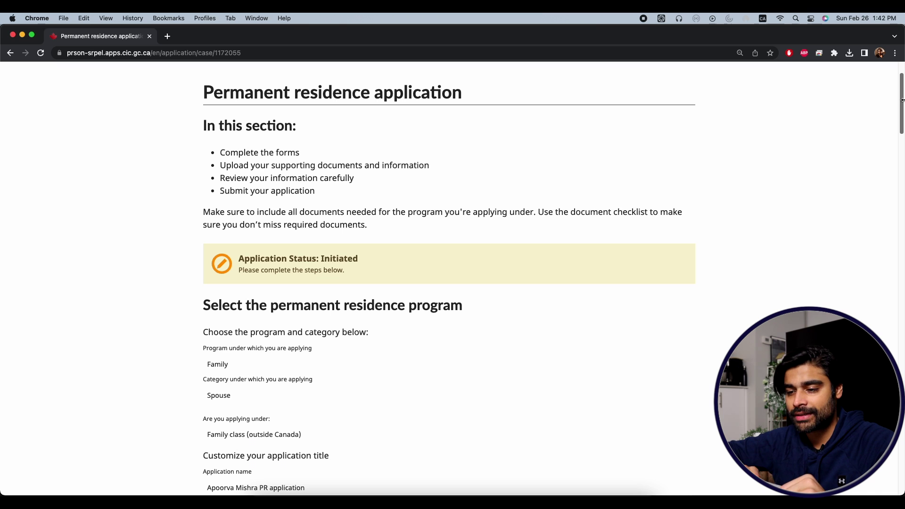
pyautogui.moveTo(901, 100); pyautogui.dragTo(901, 452)
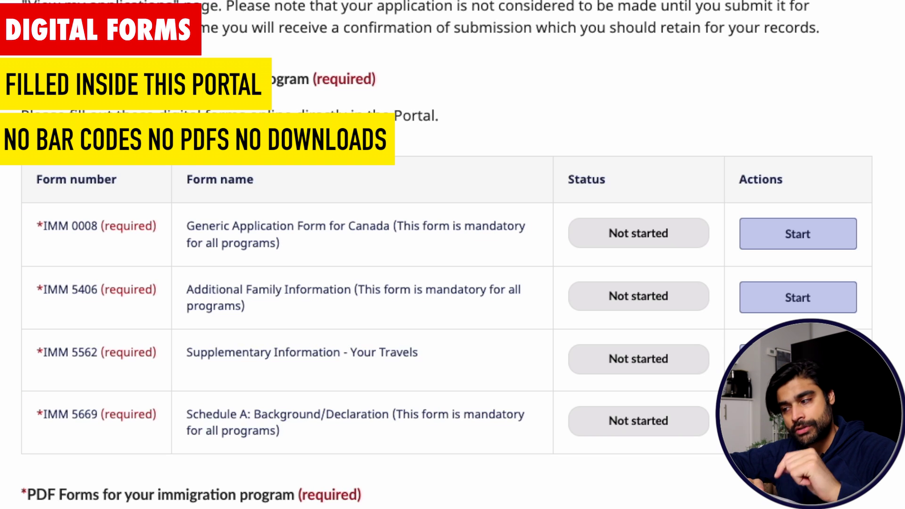
# Begin the IMM 0008 form, setting English as correspondence language and choosing an interview language.
pyautogui.click(811, 238)
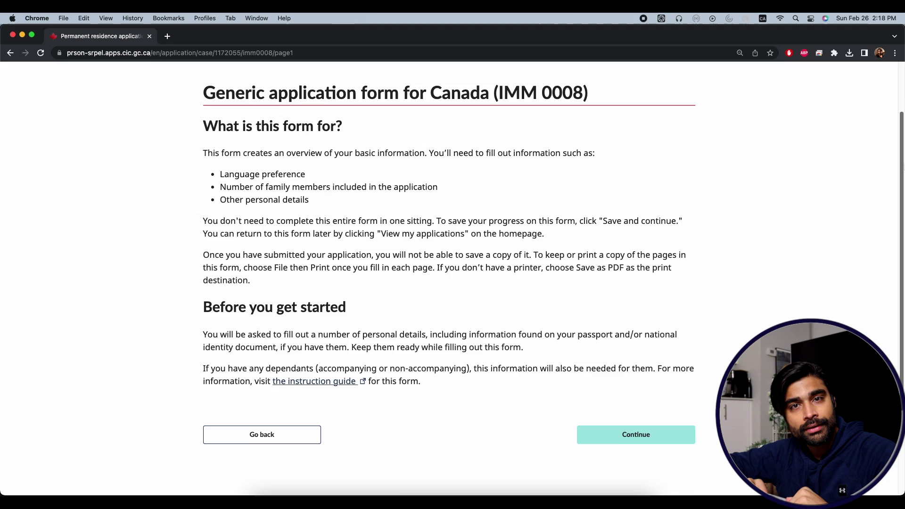
pyautogui.scroll(-2, 498, 329)
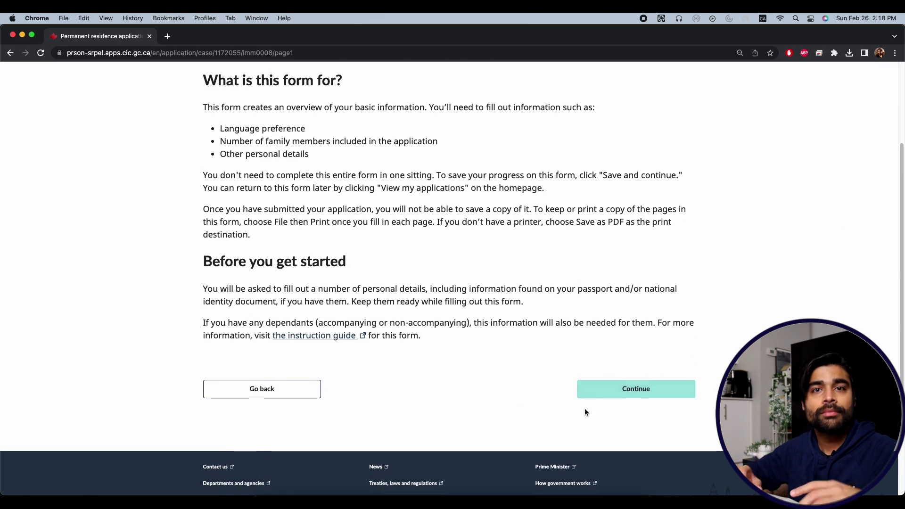
pyautogui.click(640, 396)
pyautogui.click(268, 181)
pyautogui.click(226, 193)
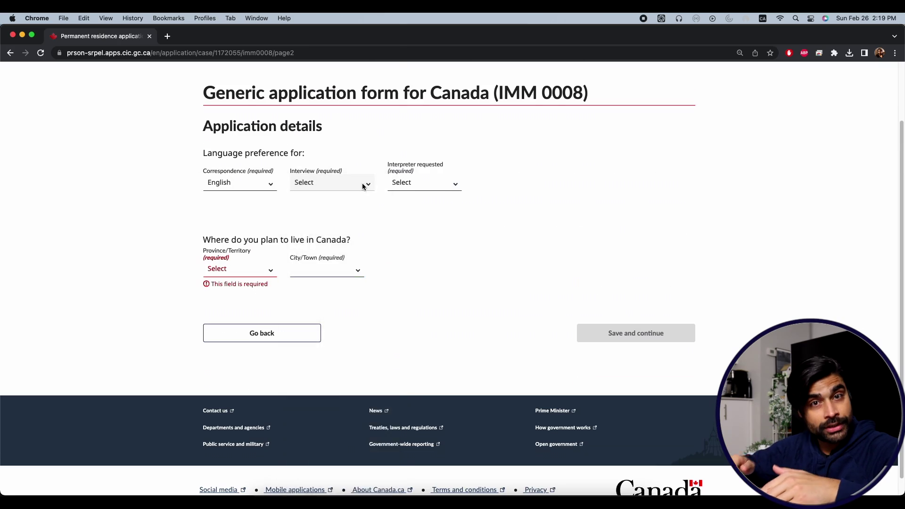
pyautogui.click(366, 183)
pyautogui.press('Down')
pyautogui.press('Down')
pyautogui.press('Down')
pyautogui.press('Down')
pyautogui.press('Down')
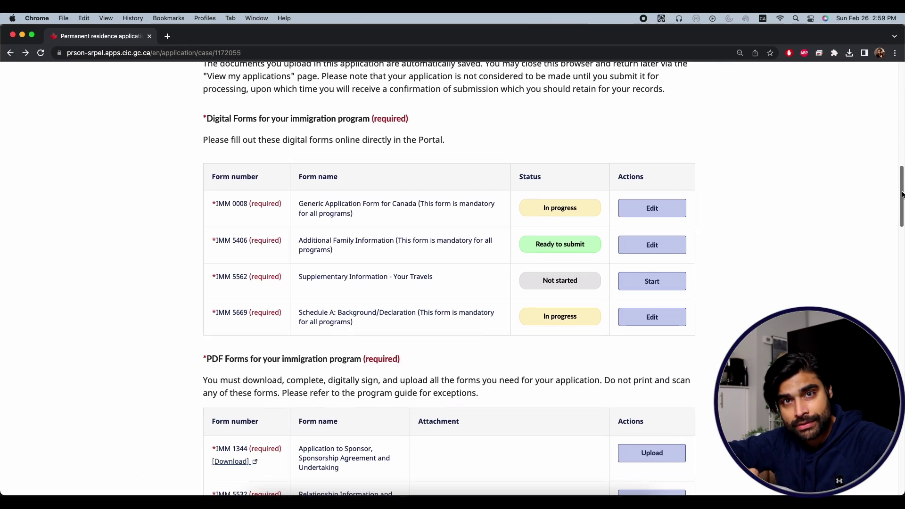
# Open the IMM 0008 consent and declaration for signing and read through it.
pyautogui.moveTo(901, 194); pyautogui.dragTo(902, 338)
pyautogui.scroll(-15, 583, 396)
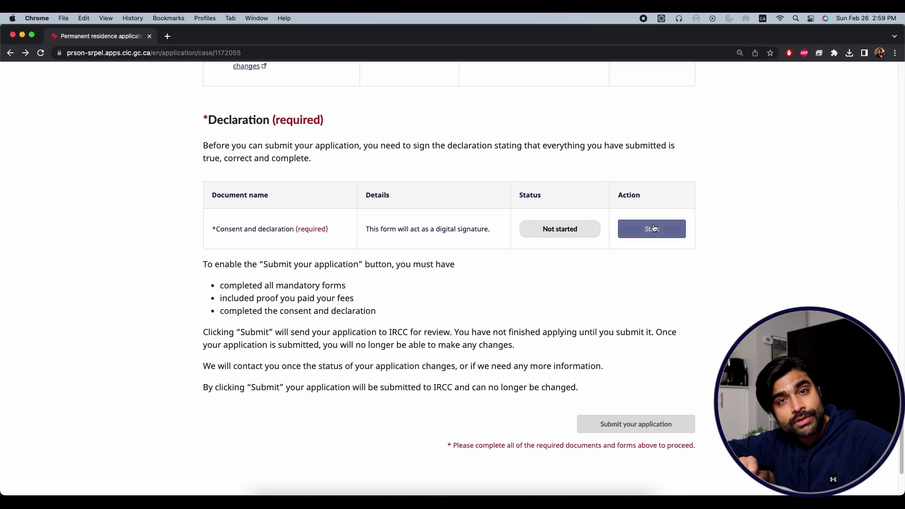
pyautogui.click(651, 228)
pyautogui.scroll(-5, 278, 421)
pyautogui.scroll(-5, 278, 421)
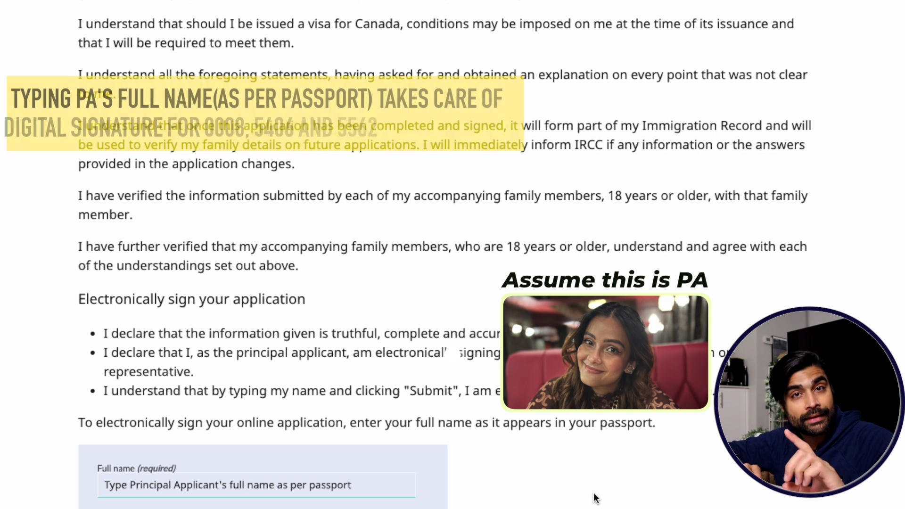
pyautogui.scroll(-3, 595, 496)
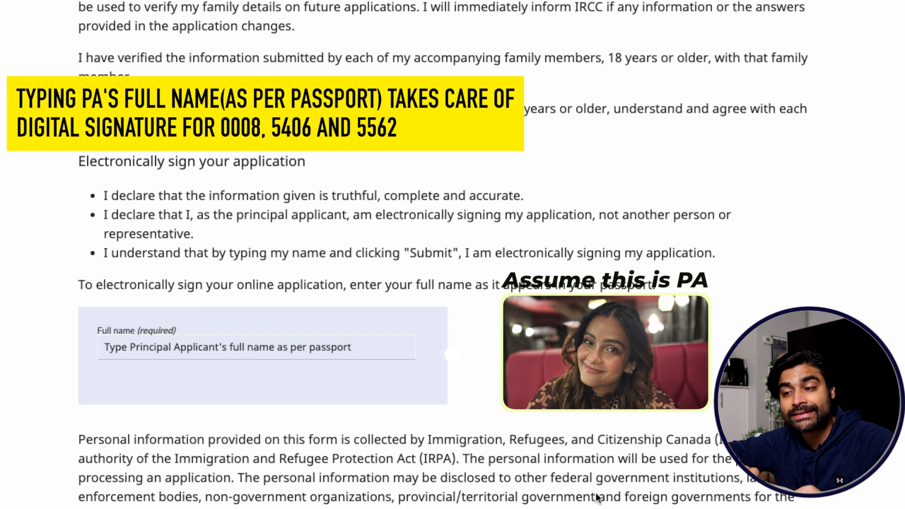
pyautogui.scroll(-10, 595, 497)
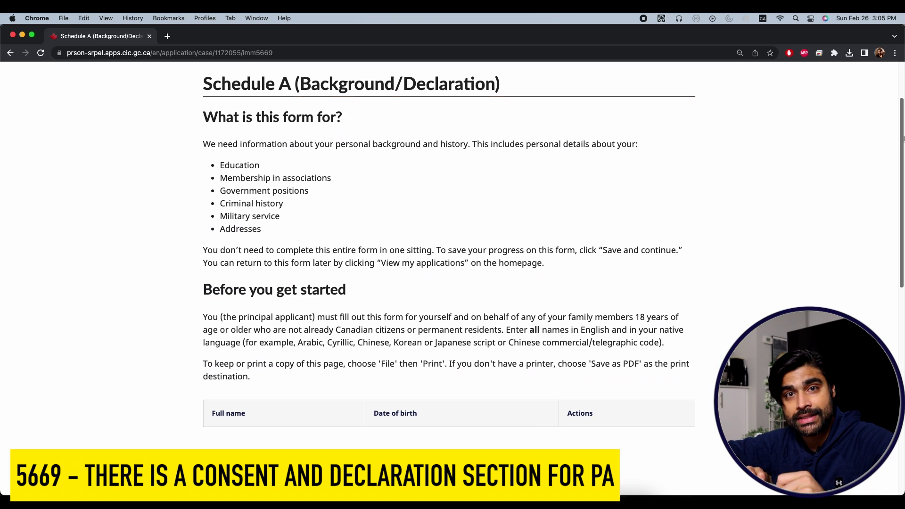
# Paste the principal applicant's full name as the Schedule A declaration signature.
pyautogui.scroll(-10, 803, 262)
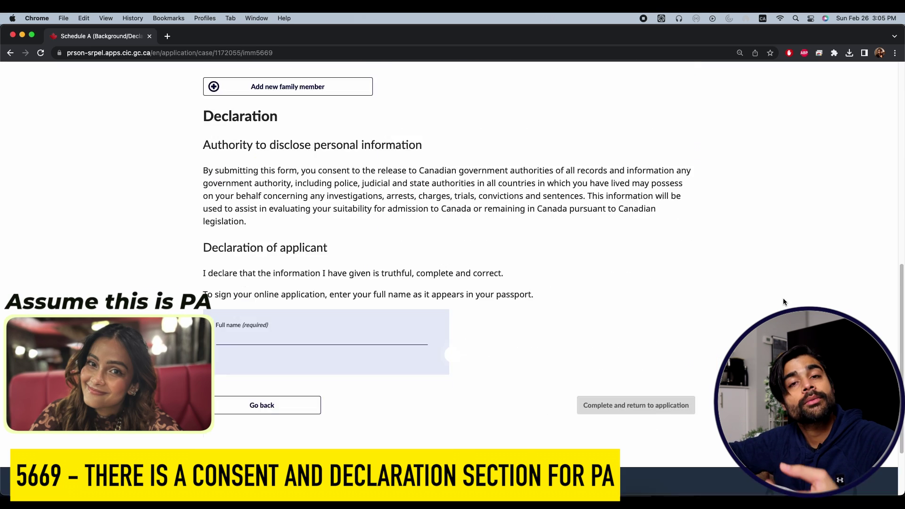
pyautogui.write("Type Principal Applicant's full name as per passport")
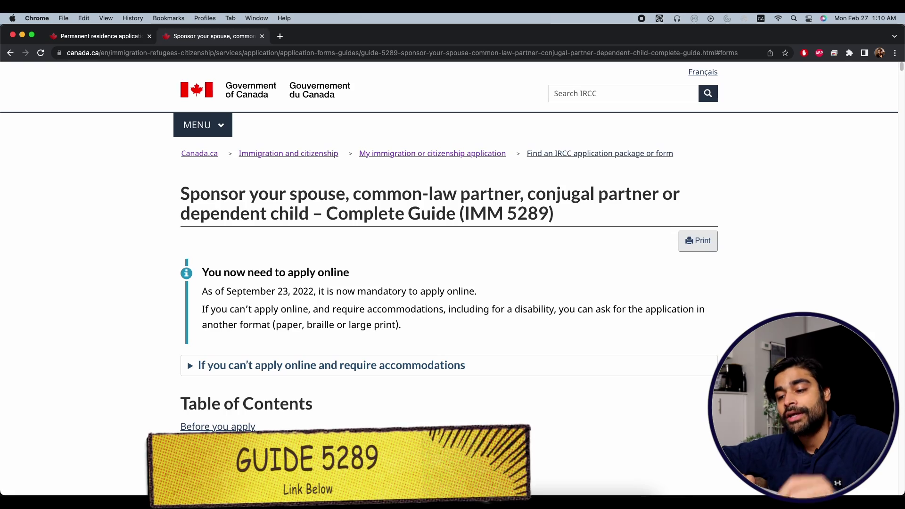
# Go to Step 3 of Guide 5289 and open the Document Checklist and country-specific requirements page.
pyautogui.scroll(-7, 449, 283)
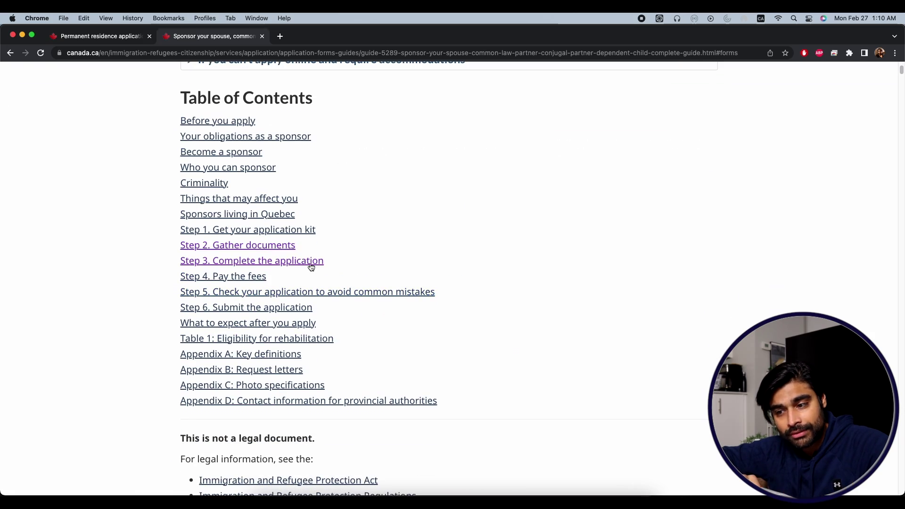
pyautogui.click(310, 264)
pyautogui.scroll(-8, 311, 267)
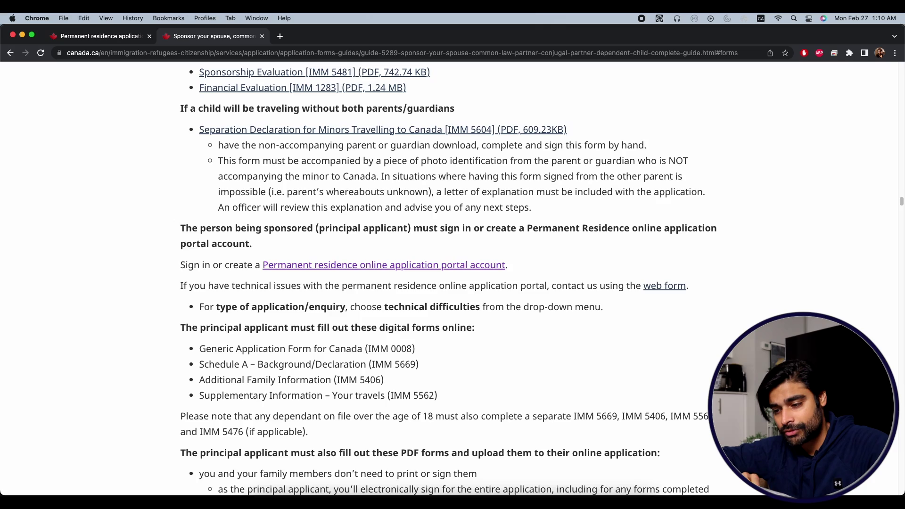
pyautogui.scroll(-5, 546, 316)
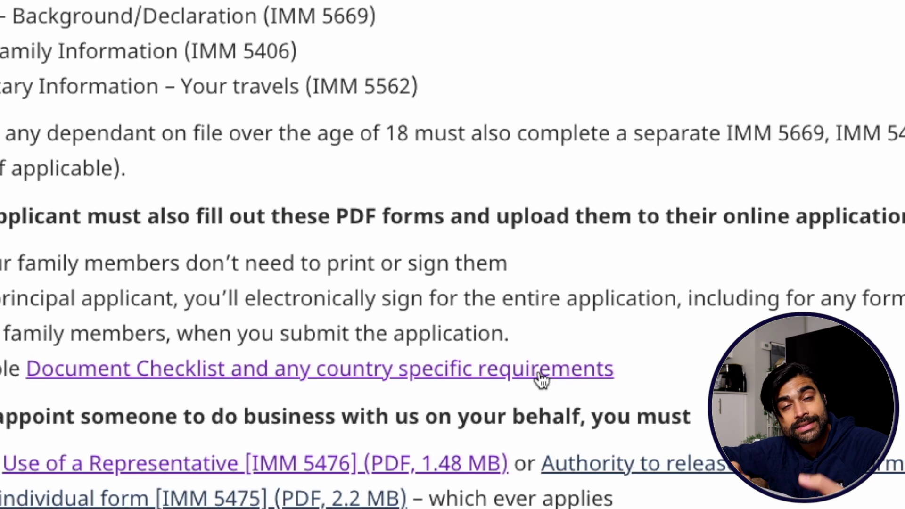
pyautogui.click(541, 377)
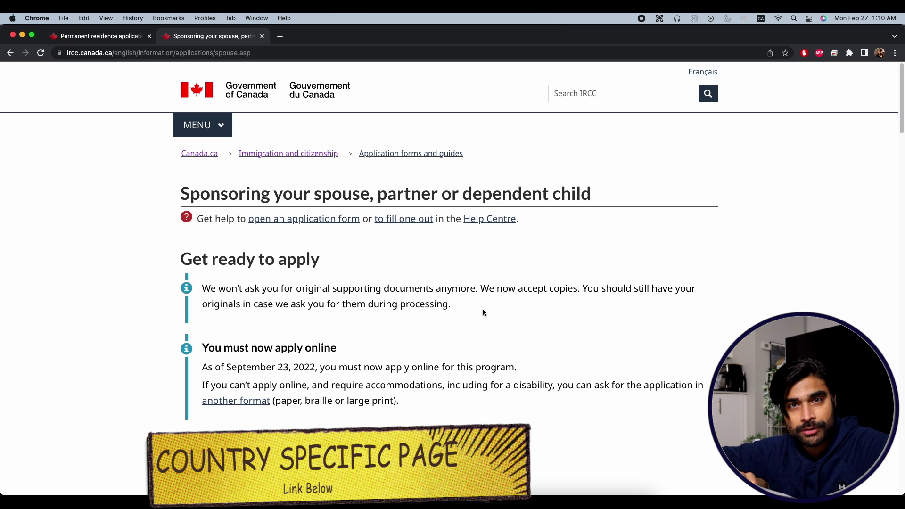
pyautogui.scroll(-10, 482, 309)
# Choose 'My spouse' as the sponsored person and India as their country of residence.
pyautogui.click(216, 302)
pyautogui.click(216, 314)
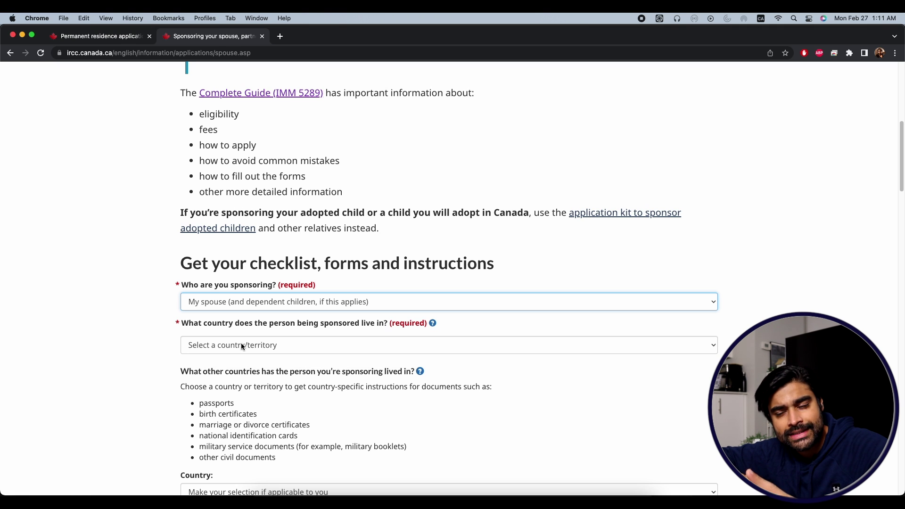
pyautogui.click(256, 345)
pyautogui.write('india')
pyautogui.press('Return')
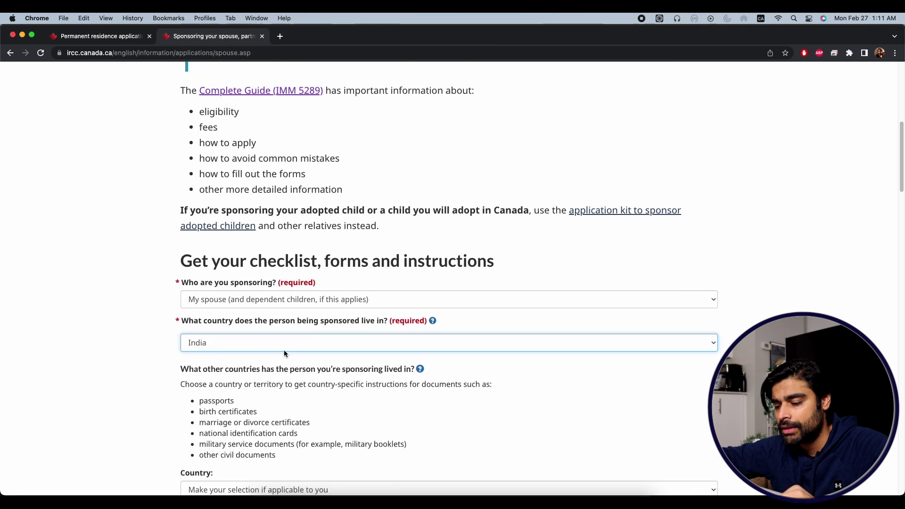
# Set India as another country lived in and get the checklist and forms.
pyautogui.scroll(-6, 284, 353)
pyautogui.click(255, 194)
pyautogui.write('india')
pyautogui.press('Return')
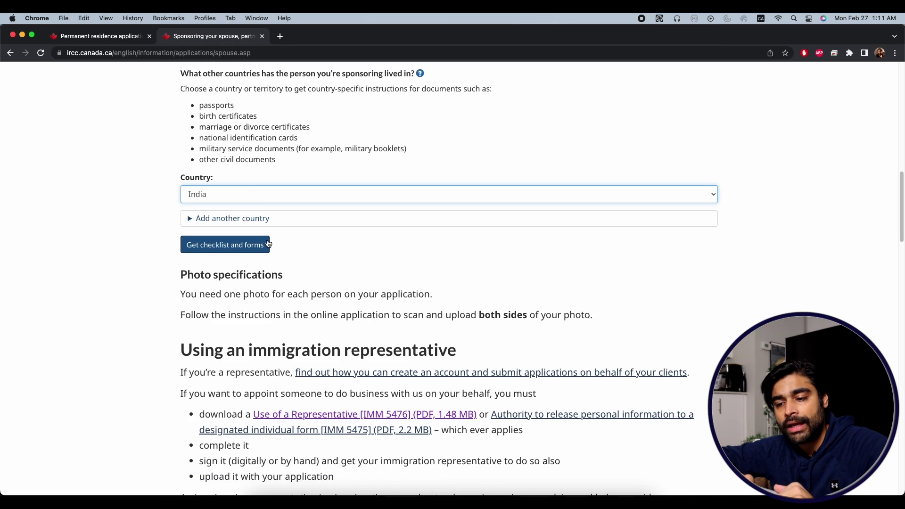
pyautogui.click(268, 244)
pyautogui.scroll(-3, 843, 305)
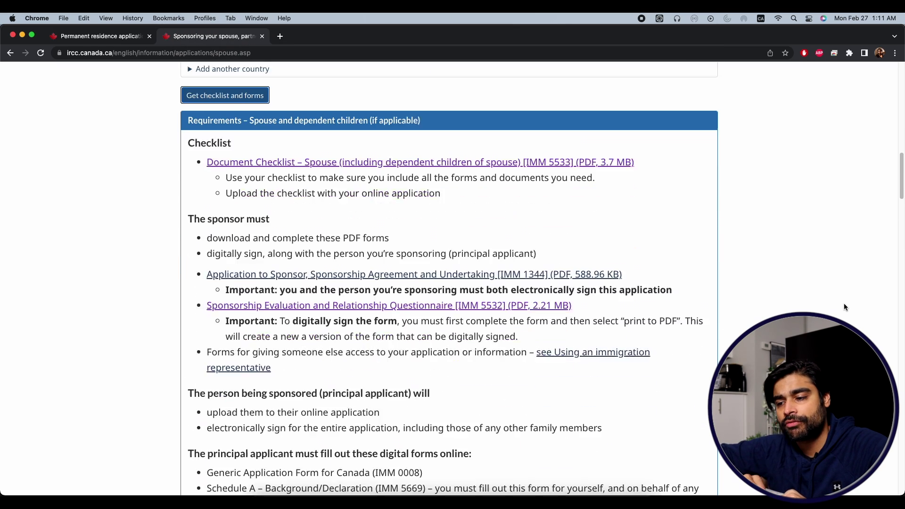
pyautogui.scroll(-7, 843, 306)
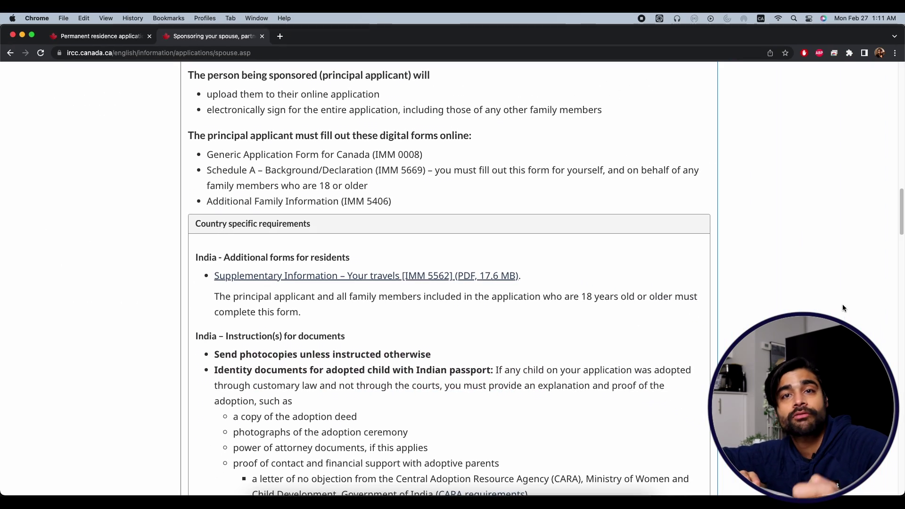
pyautogui.moveTo(902, 221); pyautogui.dragTo(902, 145)
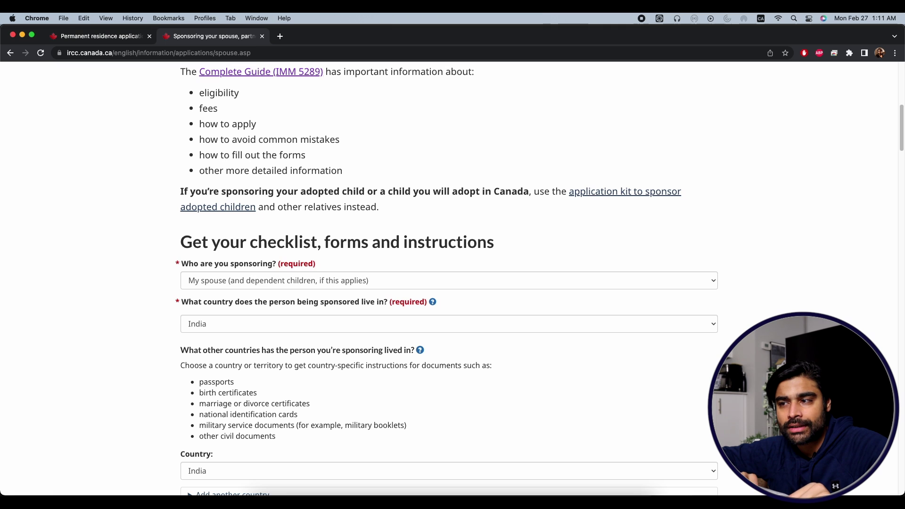
# Change the sponsored person's country of residence to United States of America.
pyautogui.click(423, 322)
pyautogui.press('u')
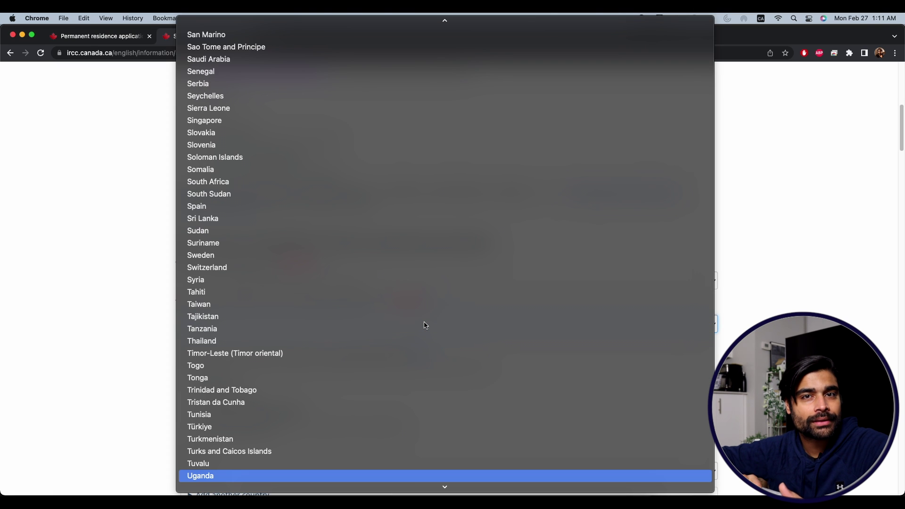
pyautogui.press('Down')
pyautogui.press('Down')
pyautogui.press('Down')
pyautogui.press('Down')
pyautogui.press('Return')
pyautogui.scroll(-5, 423, 321)
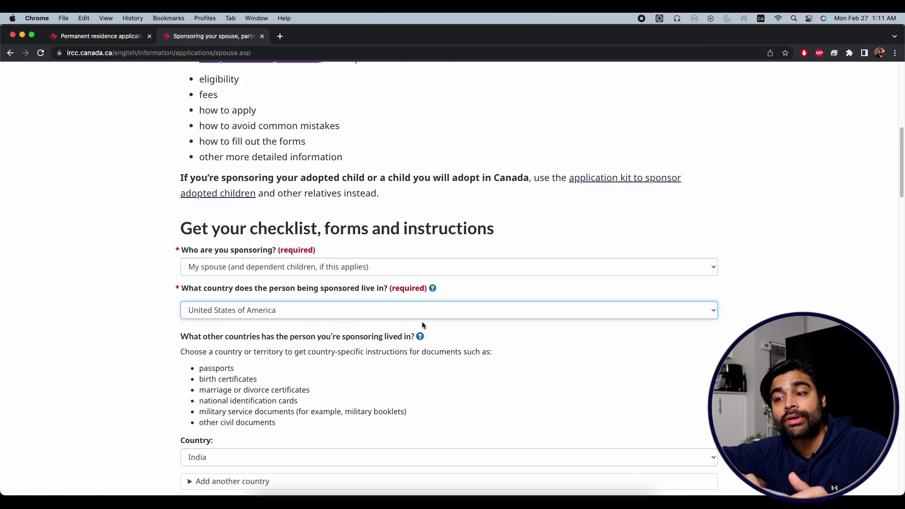
# Set United States of America as another country lived in and regenerate the checklist.
pyautogui.click(282, 312)
pyautogui.press('u')
pyautogui.press('z')
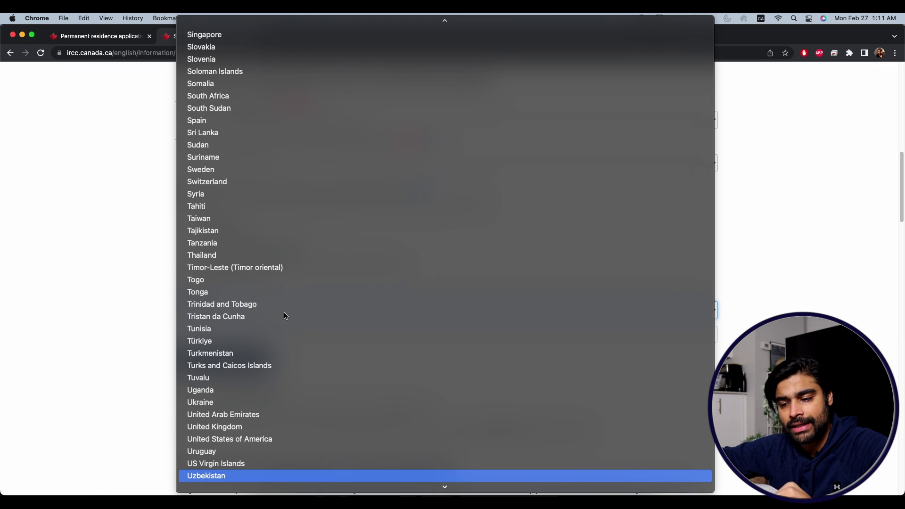
pyautogui.press('Down')
pyautogui.press('Down')
pyautogui.press('Up')
pyautogui.press('Up')
pyautogui.press('Up')
pyautogui.press('Up')
pyautogui.press('Up')
pyautogui.press('Return')
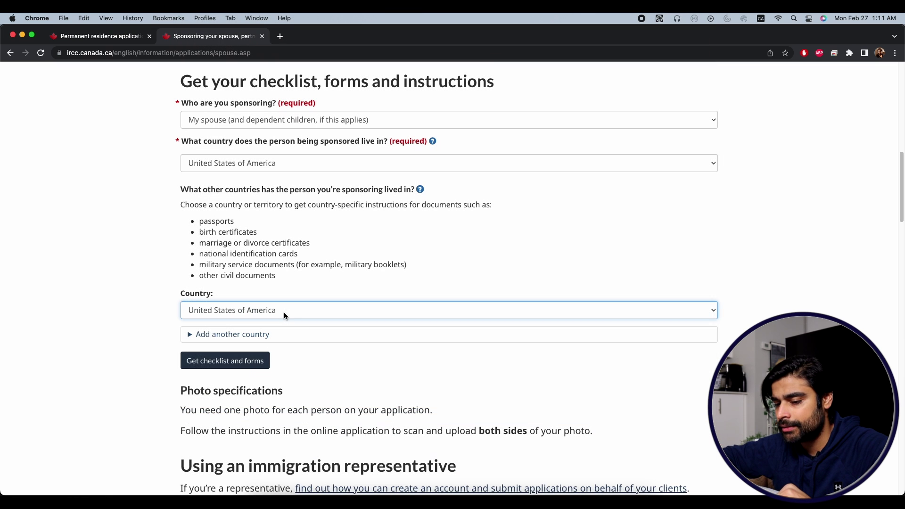
pyautogui.click(240, 367)
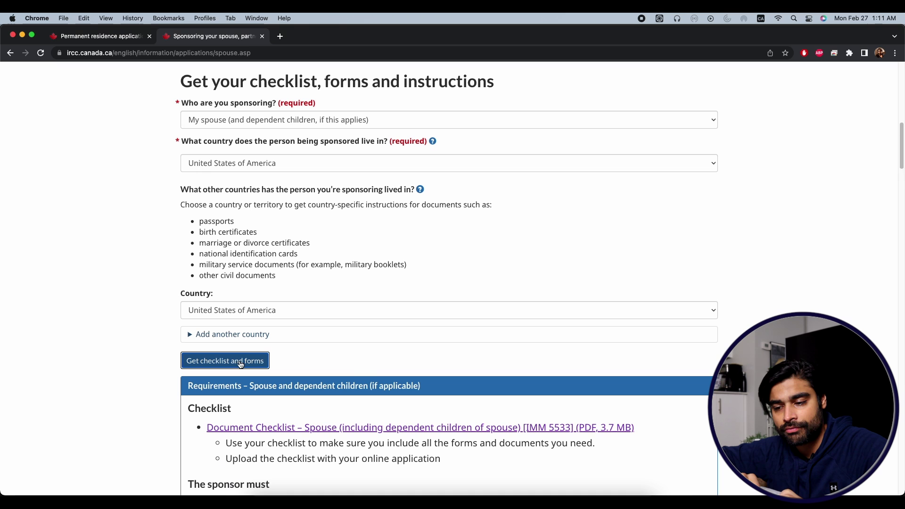
pyautogui.moveTo(901, 157); pyautogui.dragTo(901, 235)
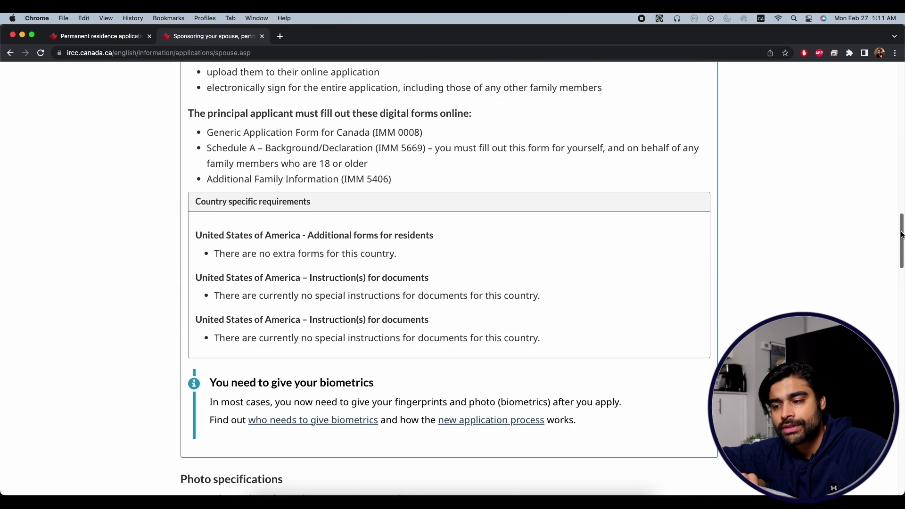
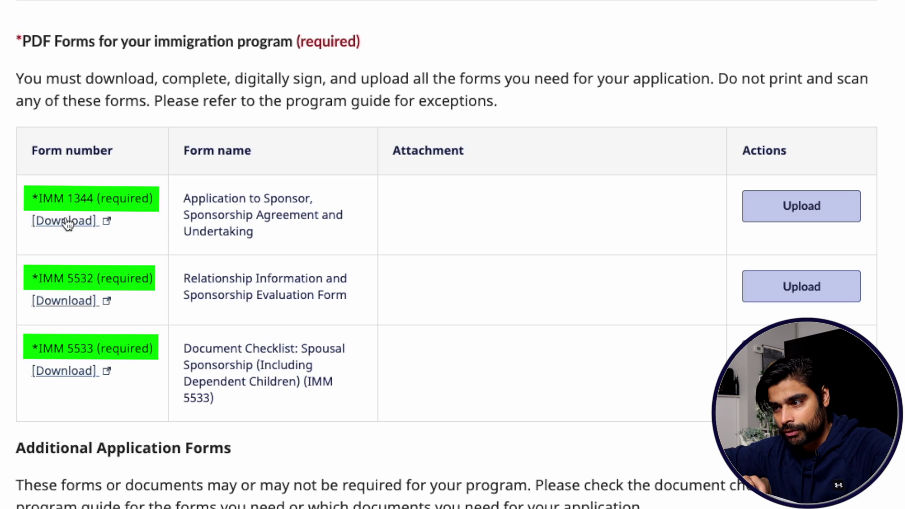
# Download the IMM 1344 form, save imm1344e.pdf to Downloads, and open it in Acrobat Reader.
pyautogui.click(108, 223)
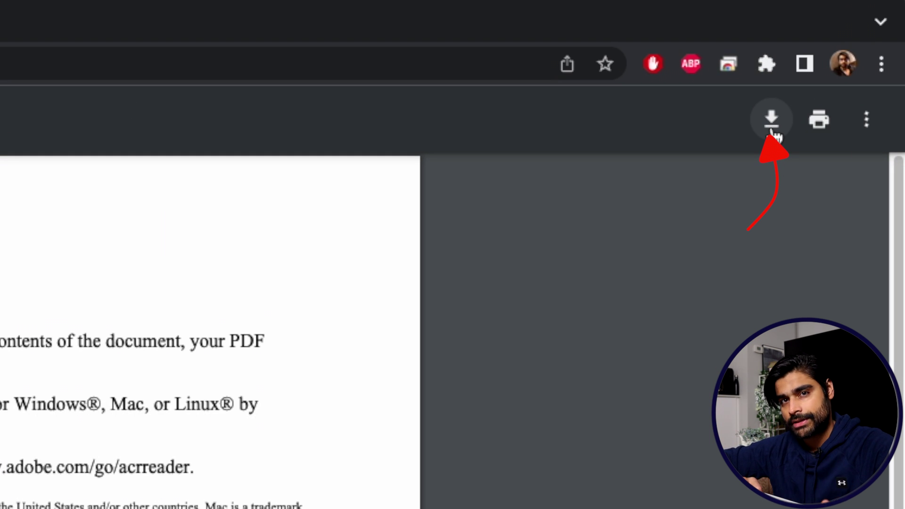
pyautogui.click(771, 125)
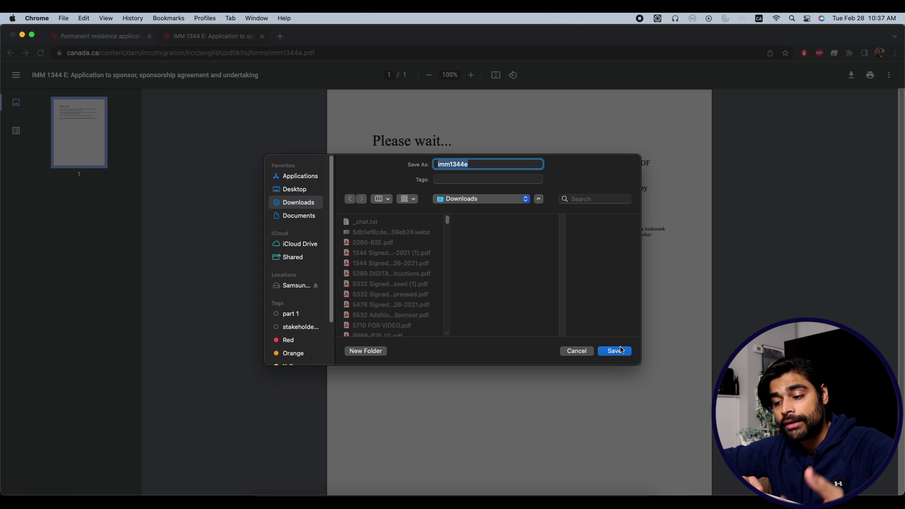
pyautogui.click(614, 351)
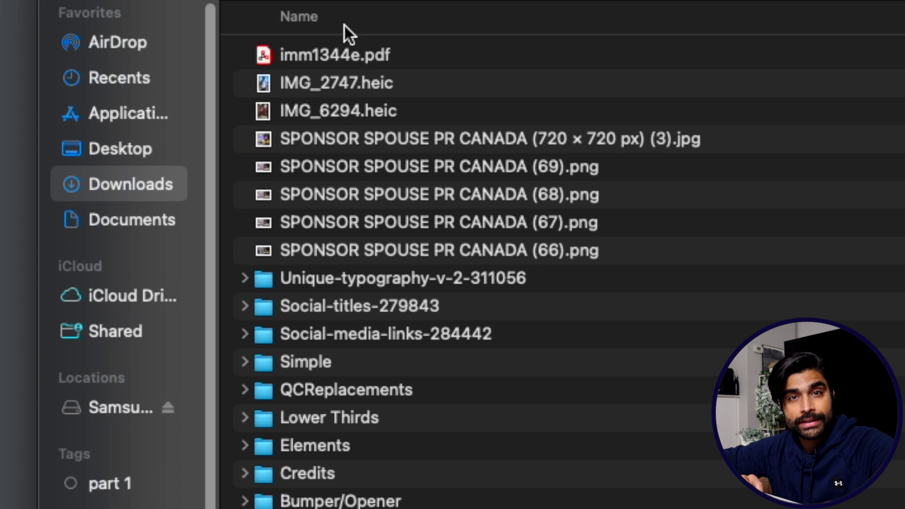
pyautogui.doubleClick(336, 51)
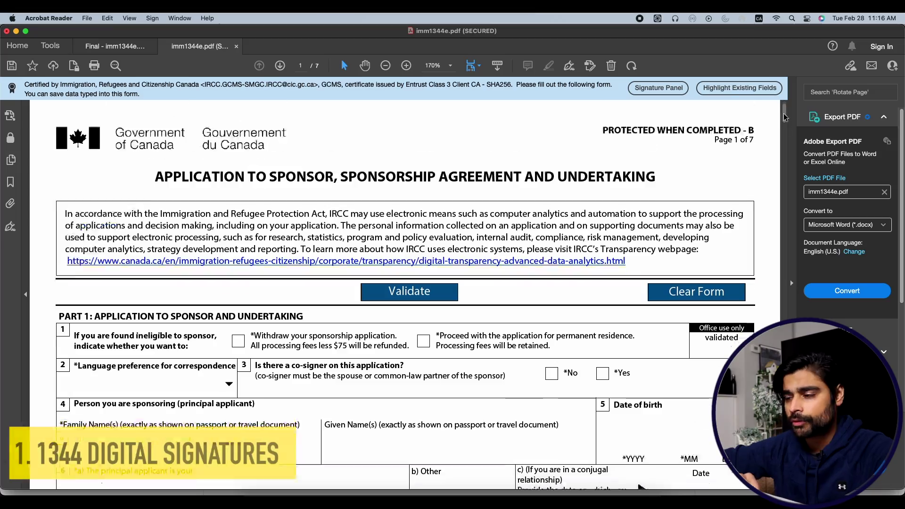
# Type the sponsor's name into the sponsor signature field on the page 7 signatures section.
pyautogui.moveTo(784, 117); pyautogui.dragTo(784, 436)
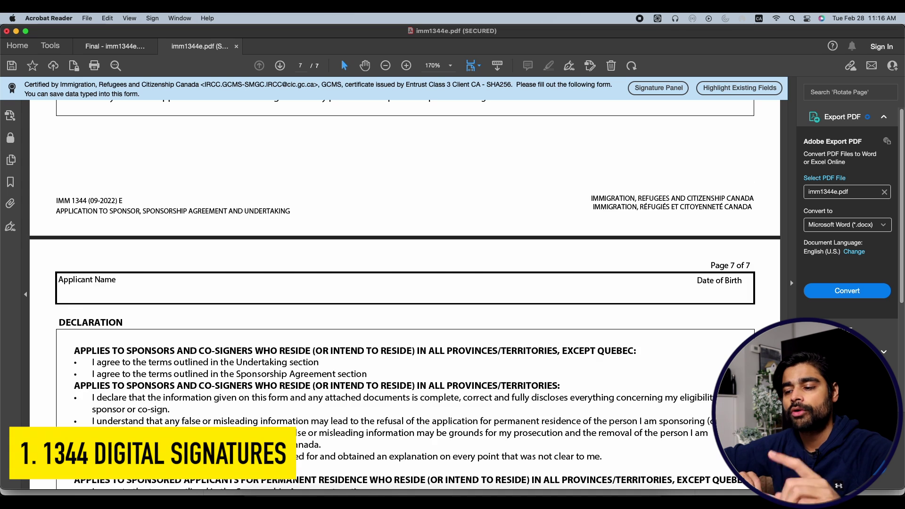
pyautogui.scroll(-10, 405, 292)
pyautogui.scroll(1, 198, 175)
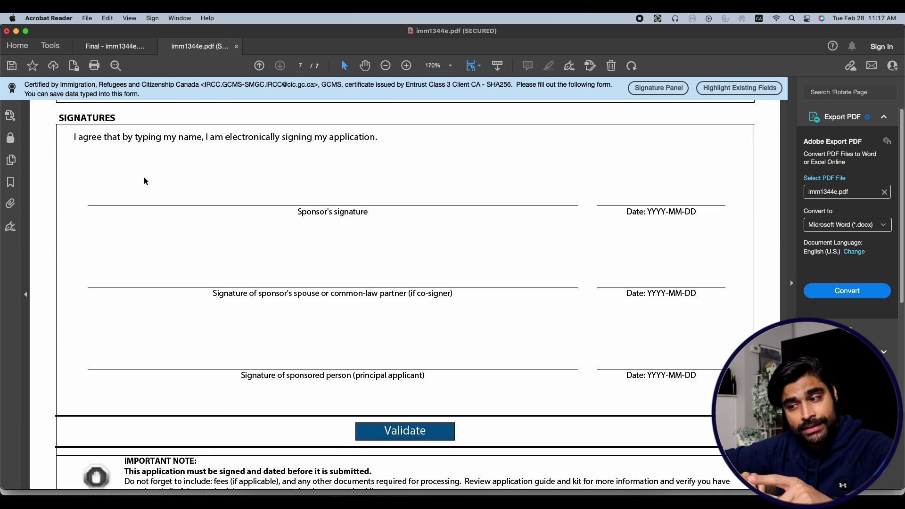
pyautogui.click(317, 206)
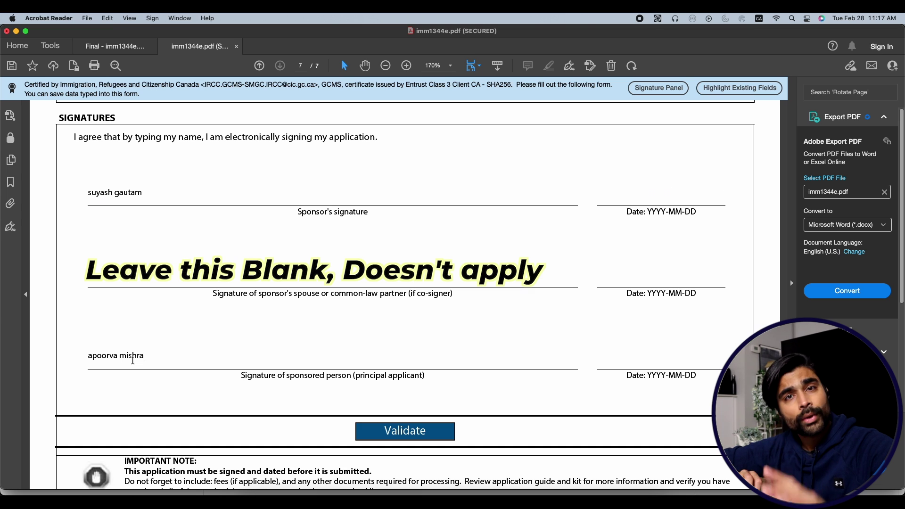
# Fill the sponsor and principal applicant signature dates with 2023-02-28.
pyautogui.click(662, 363)
pyautogui.click(688, 191)
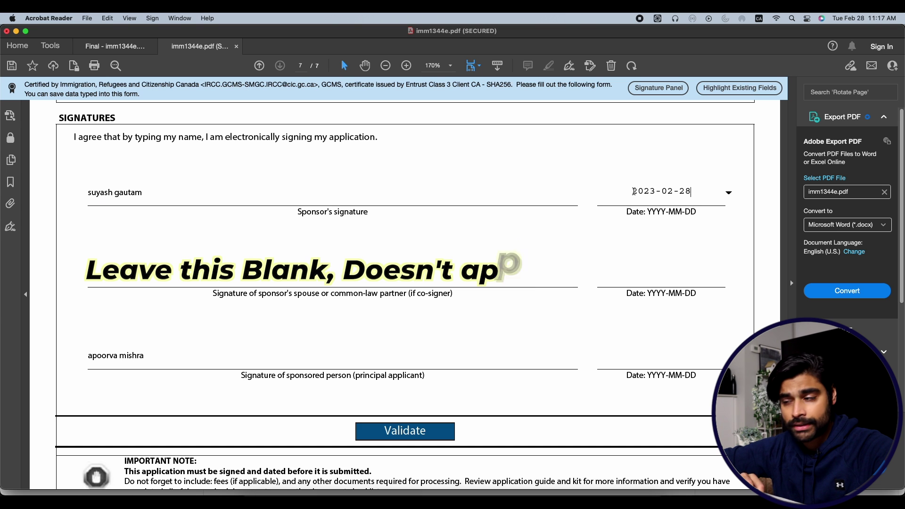
pyautogui.click(665, 359)
pyautogui.write('2023-02-28')
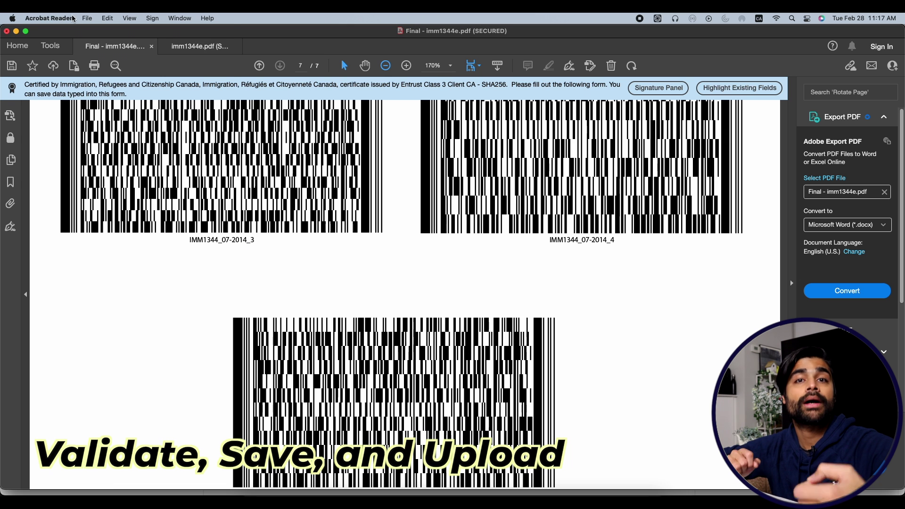
# Save the signed PDF and upload imm1344e.pdf to the portal's IMM 1344 row.
pyautogui.click(86, 18)
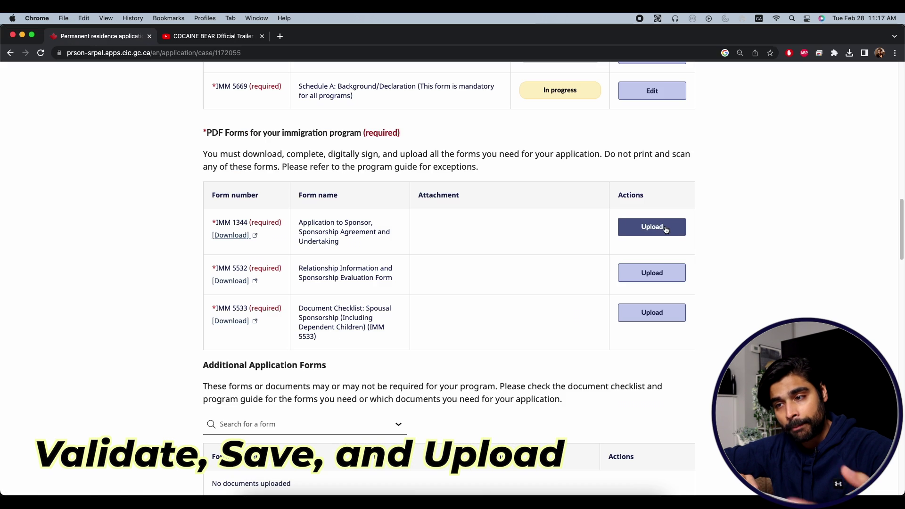
pyautogui.click(642, 224)
pyautogui.click(196, 189)
pyautogui.press('Return')
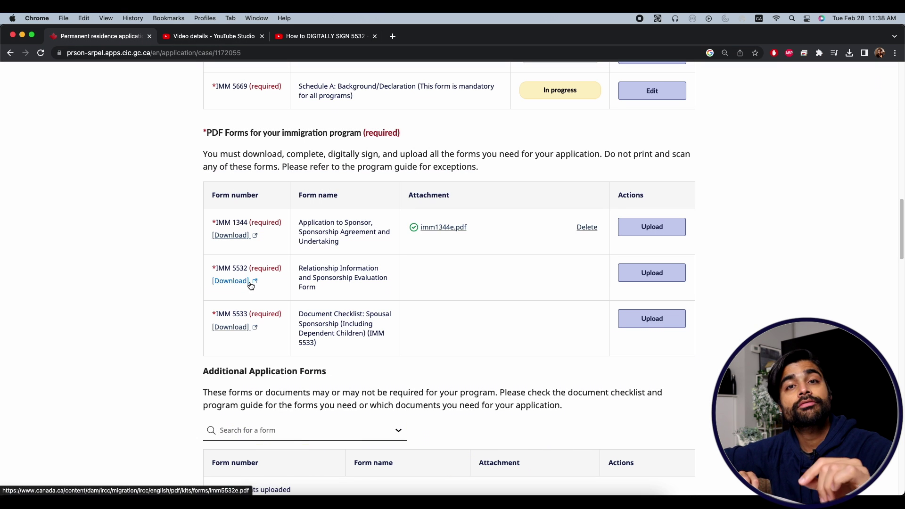
# Download the IMM 5532 form and scroll through it.
pyautogui.click(247, 280)
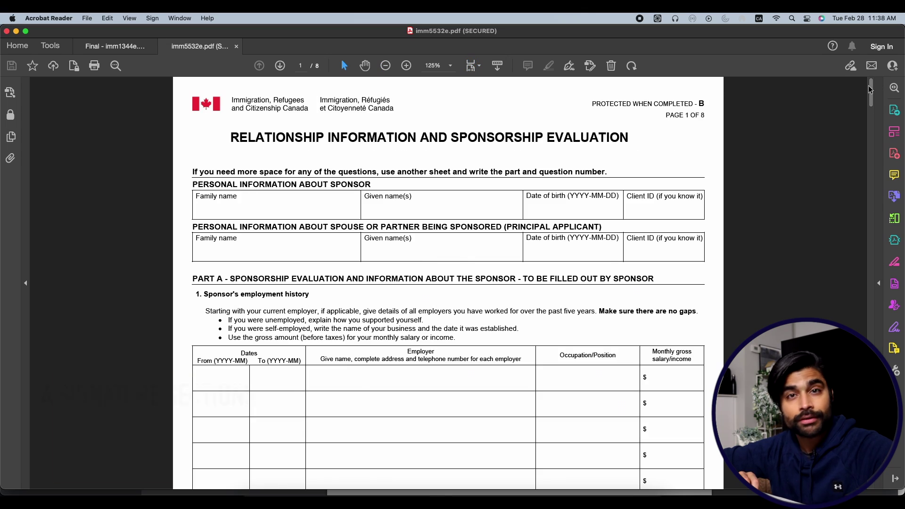
pyautogui.moveTo(870, 89); pyautogui.dragTo(870, 441)
pyautogui.scroll(-1, 447, 283)
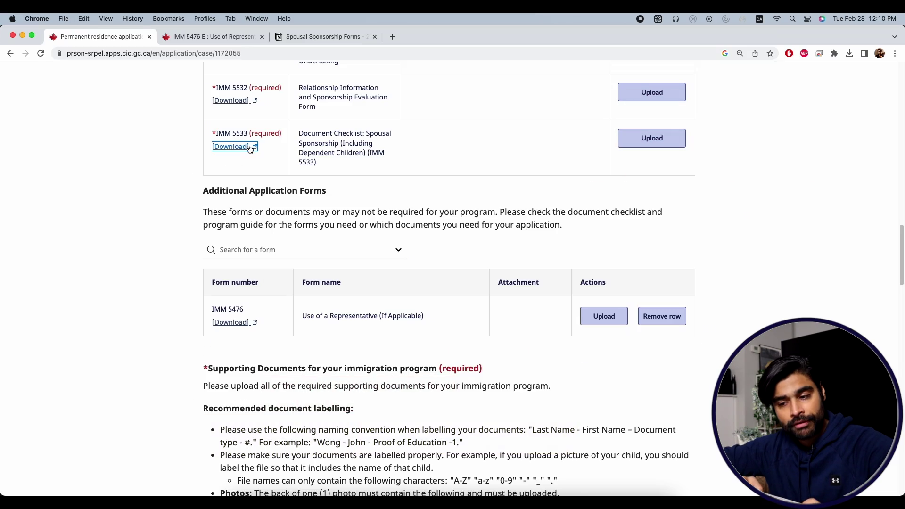
# Save the IMM 5533 checklist PDF and tick its IMM 5533 checklist item.
pyautogui.click(250, 147)
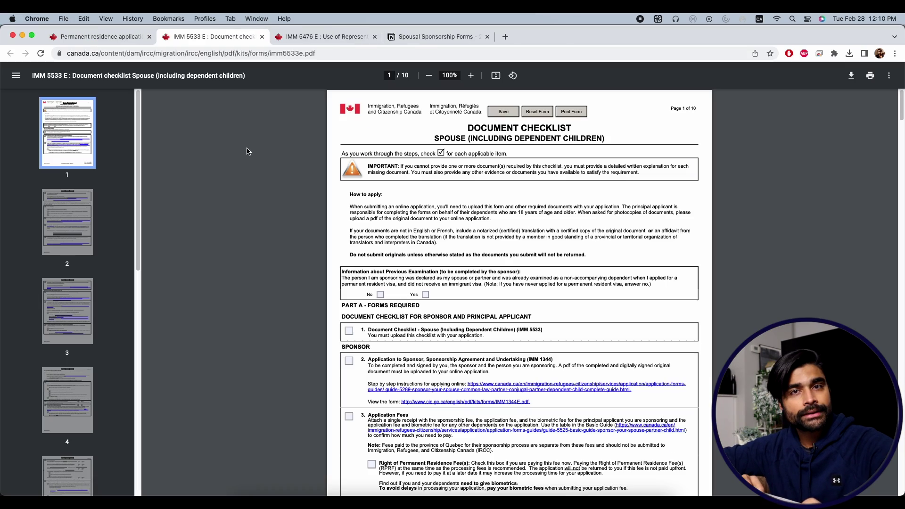
pyautogui.press('super+s')
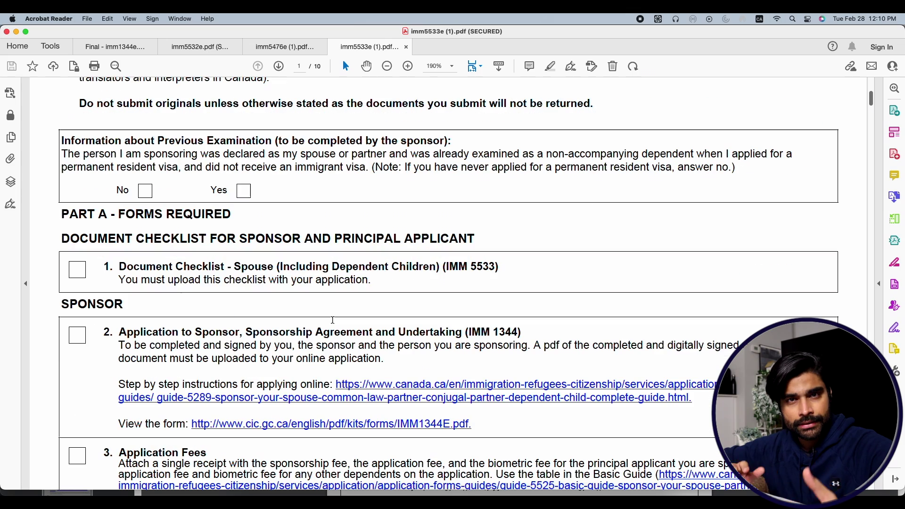
pyautogui.click(77, 269)
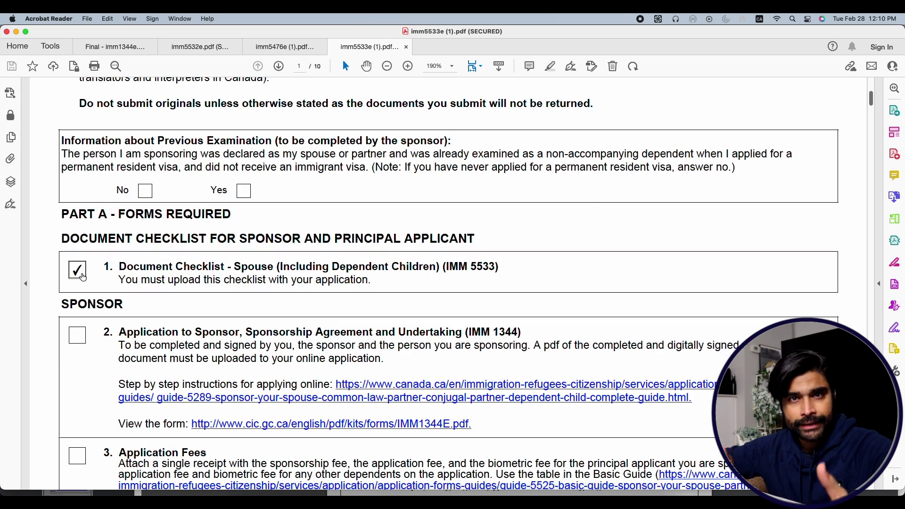
pyautogui.scroll(-3, 80, 264)
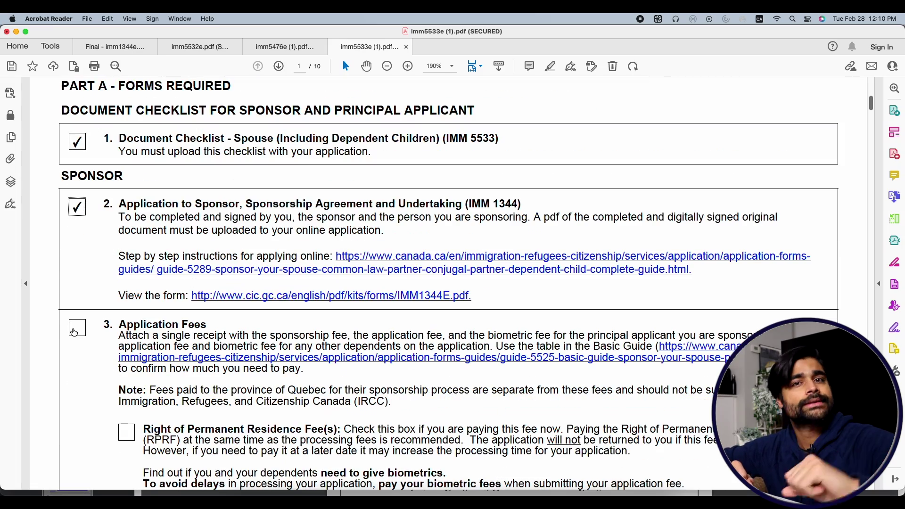
# Tick the Application Fees item and select imm5533e (1).pdf for upload.
pyautogui.click(72, 327)
pyautogui.scroll(-1, 71, 327)
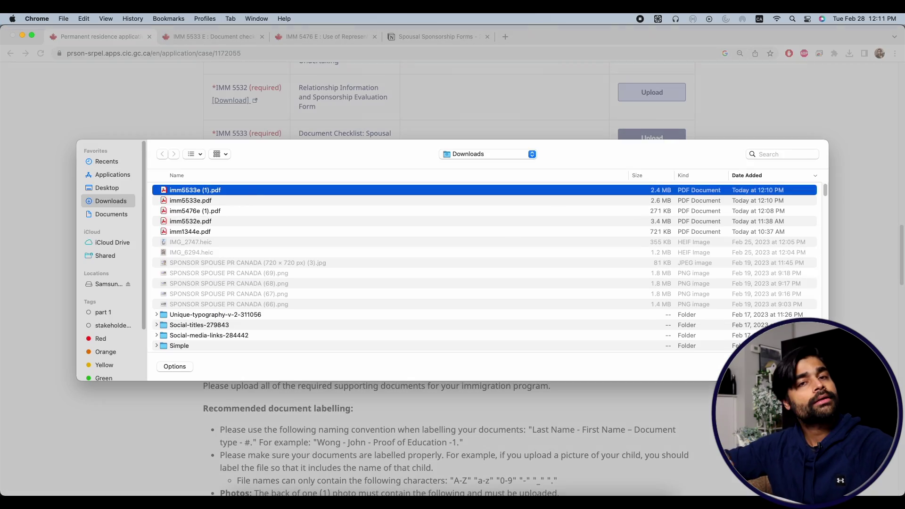
pyautogui.press('Return')
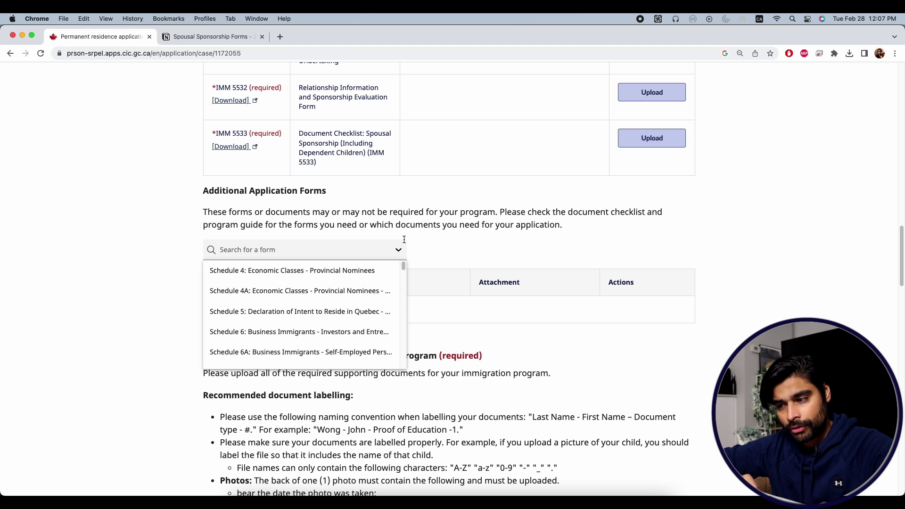
# Search 'Rep' in Additional Application Forms and add Use of a Representative (IMM 5476).
pyautogui.moveTo(403, 268); pyautogui.dragTo(366, 253)
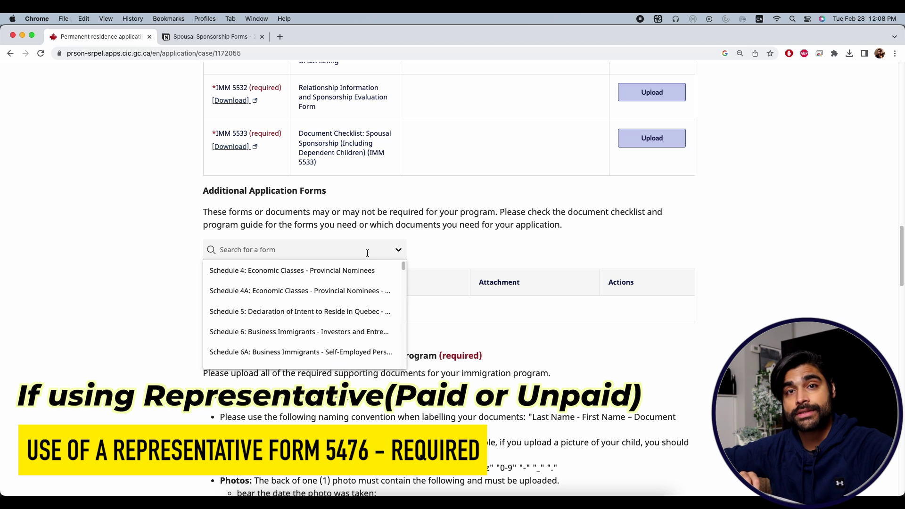
pyautogui.write('Rep')
pyautogui.click(246, 292)
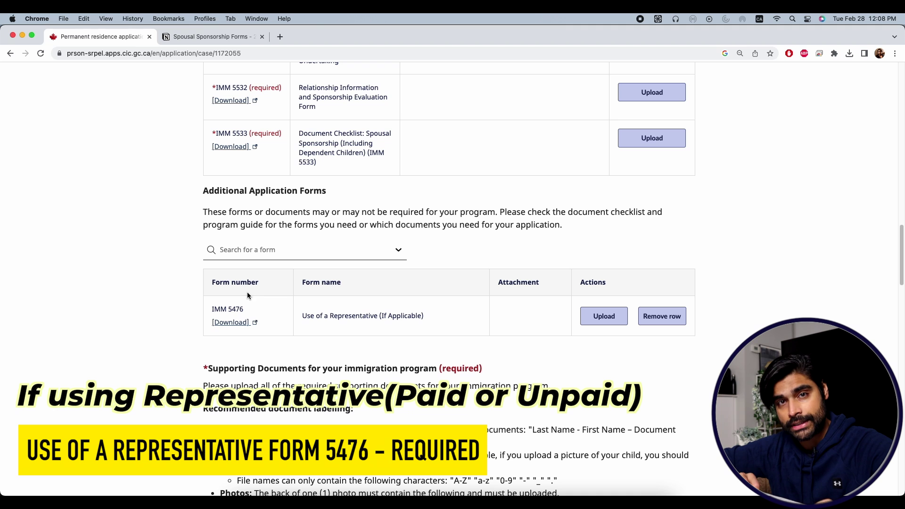
# Open the blank IMM 5476 form and save a copy of the PDF.
pyautogui.click(251, 321)
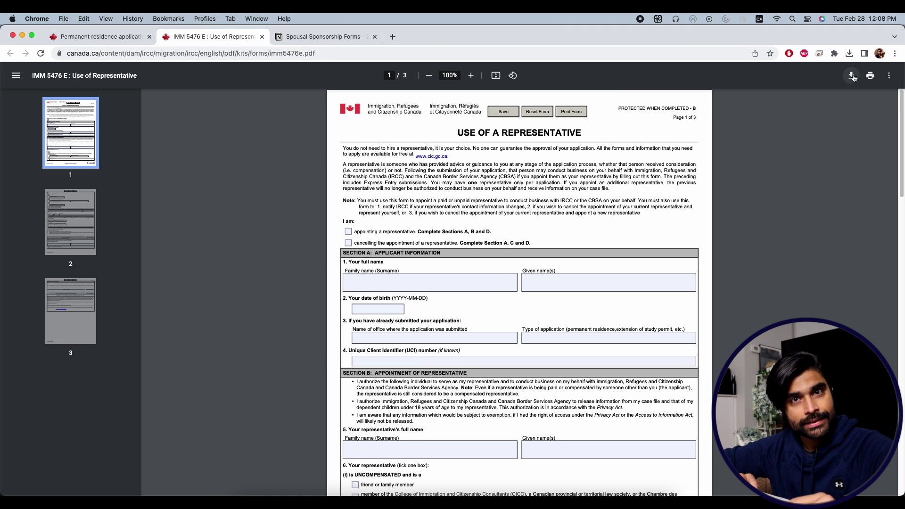
pyautogui.click(851, 75)
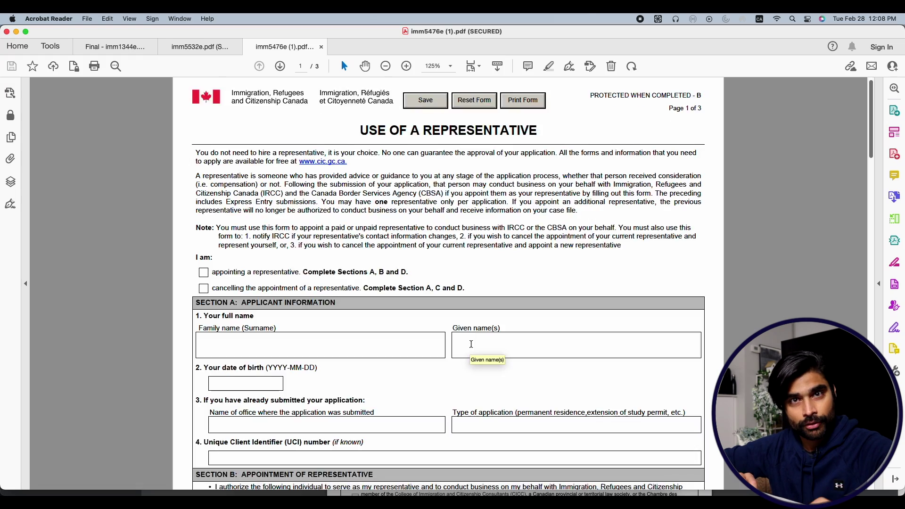
pyautogui.scroll(-8, 475, 328)
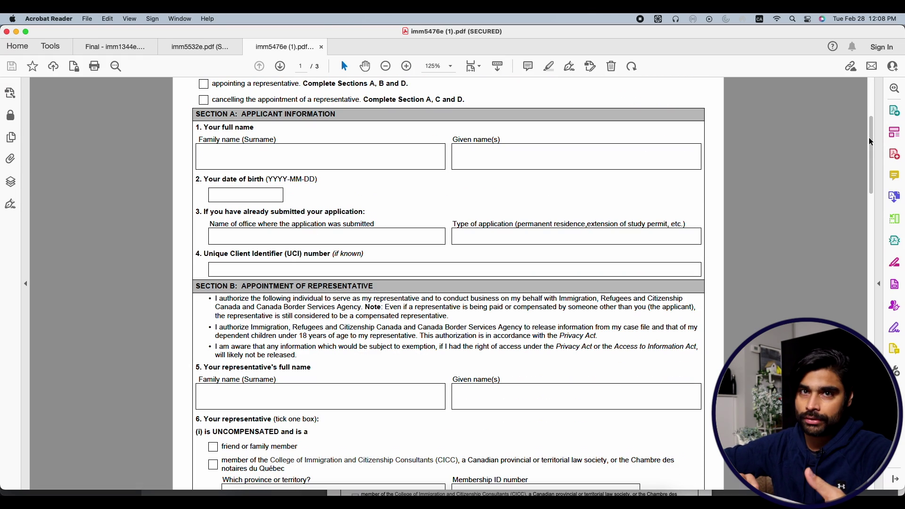
pyautogui.scroll(-15, 872, 142)
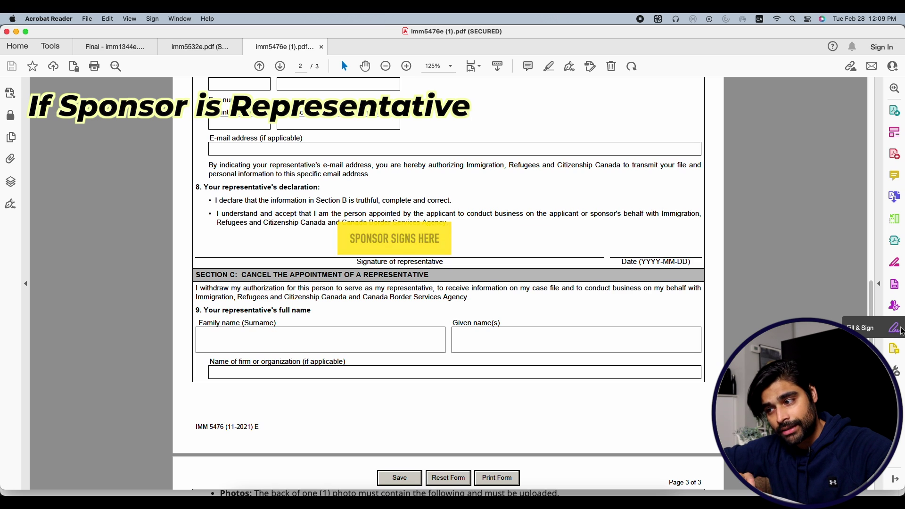
pyautogui.scroll(-10, 448, 283)
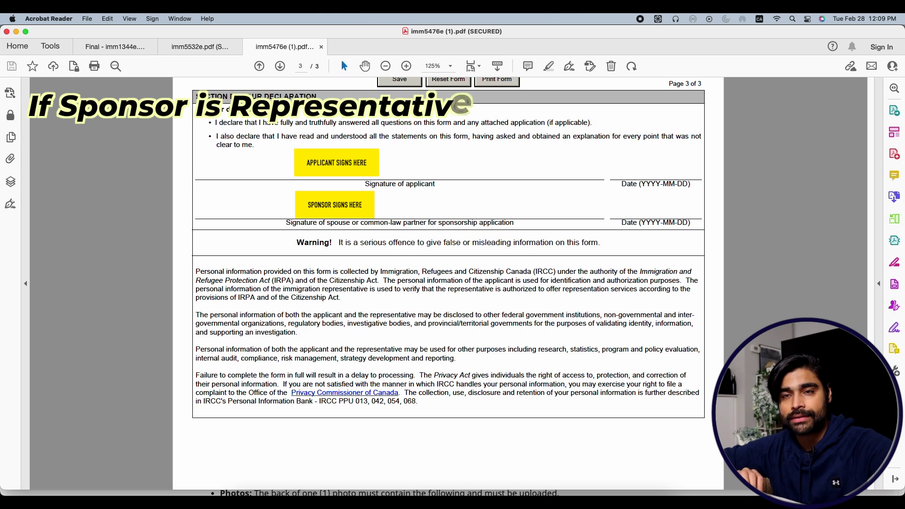
pyautogui.scroll(10, 872, 296)
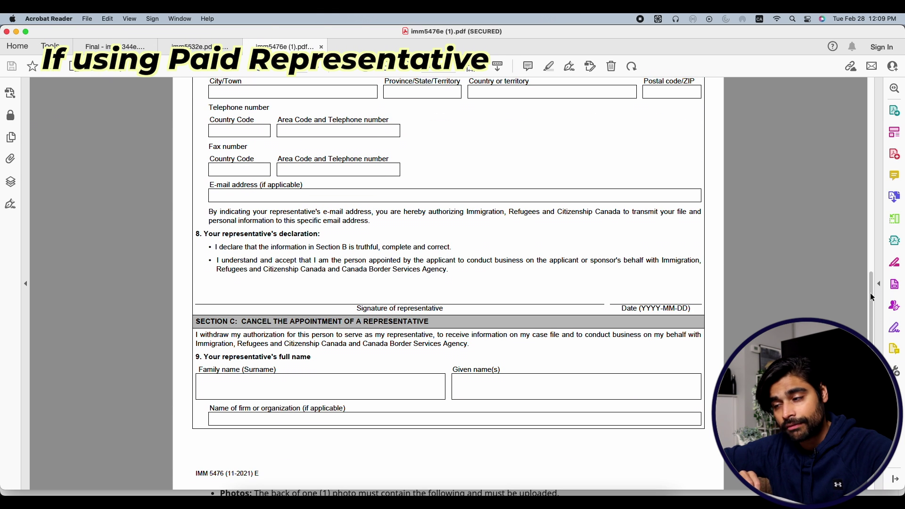
pyautogui.scroll(-3, 872, 296)
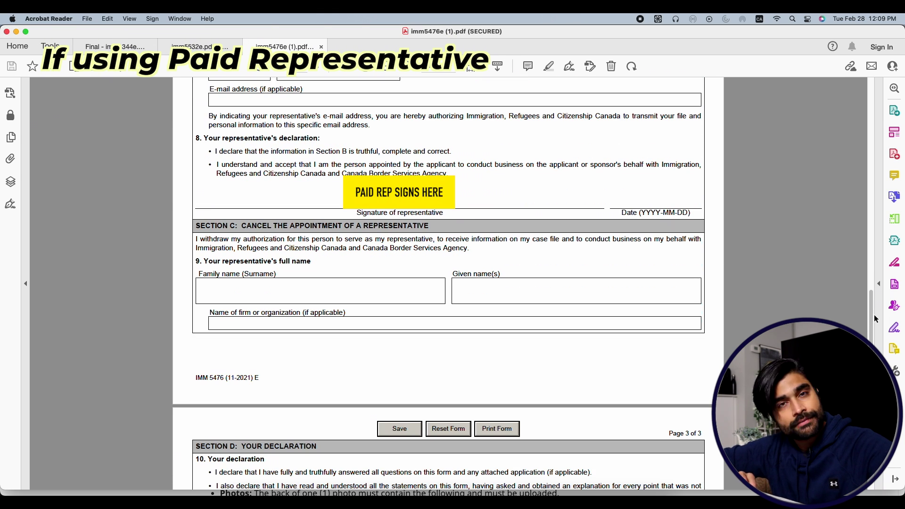
pyautogui.scroll(-10, 875, 319)
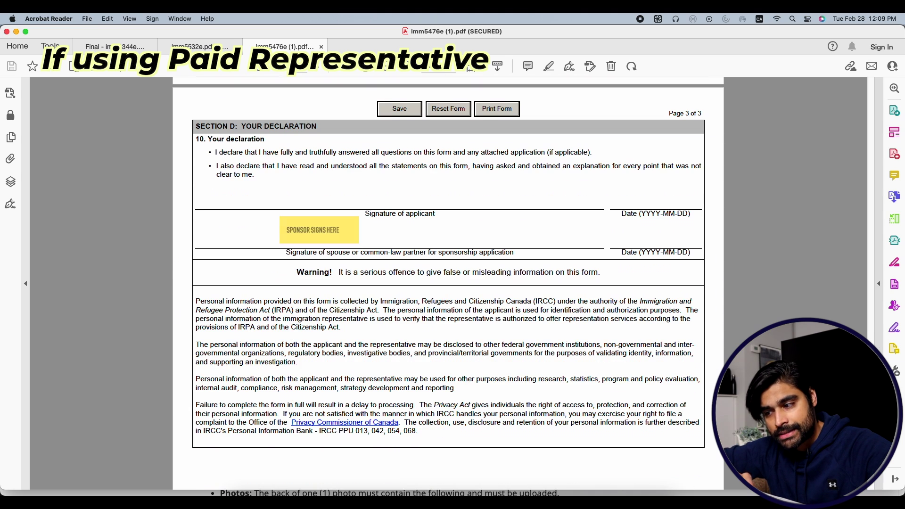
pyautogui.click(87, 18)
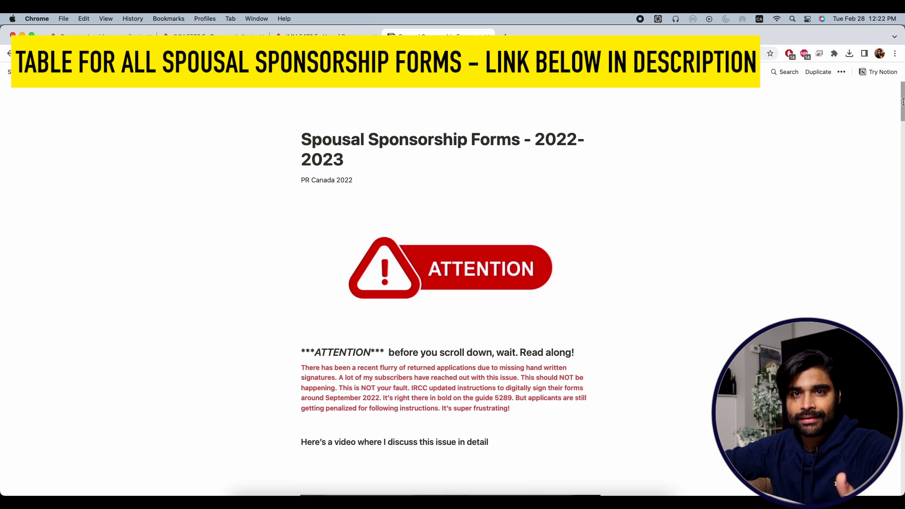
pyautogui.scroll(-15, 901, 182)
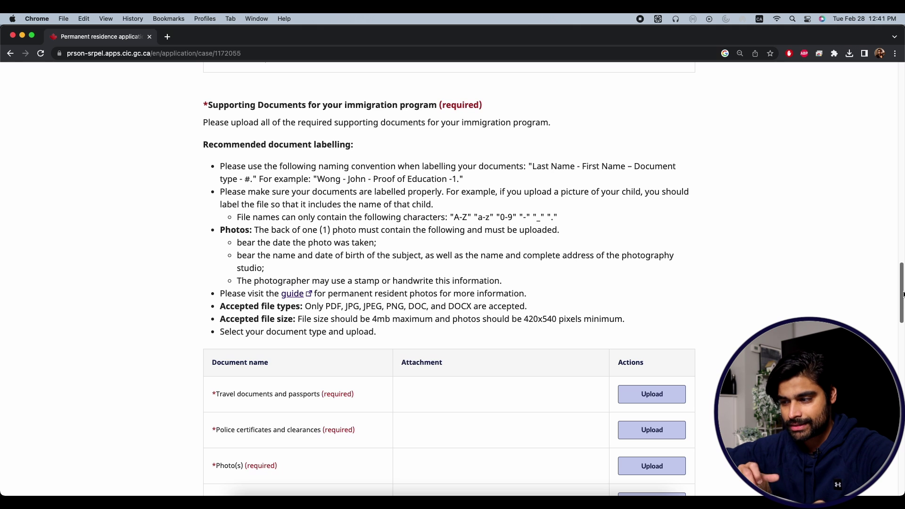
# Try uploading under the Photo(s) requirement and dismiss the resulting error banner.
pyautogui.moveTo(902, 294); pyautogui.dragTo(902, 325)
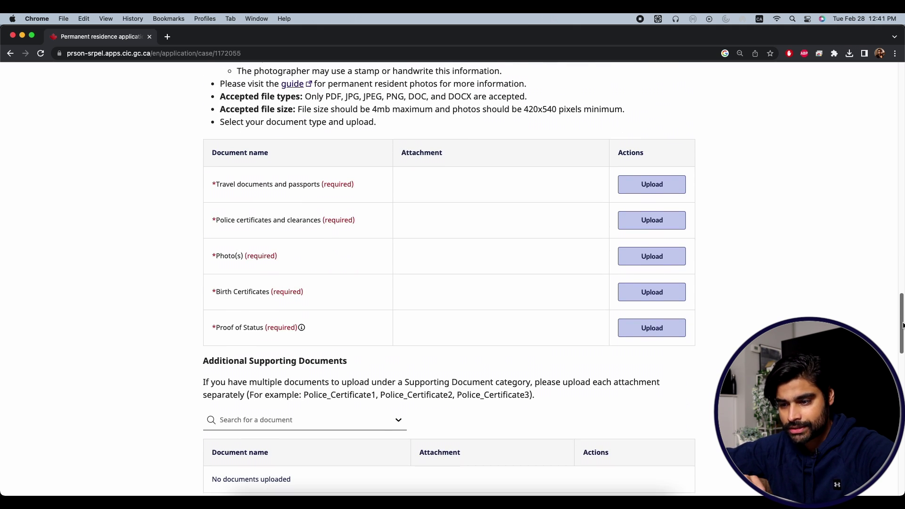
pyautogui.moveTo(902, 325)
pyautogui.mouseDown()
pyautogui.moveTo(902, 356)
pyautogui.moveTo(901, 320)
pyautogui.mouseUp()
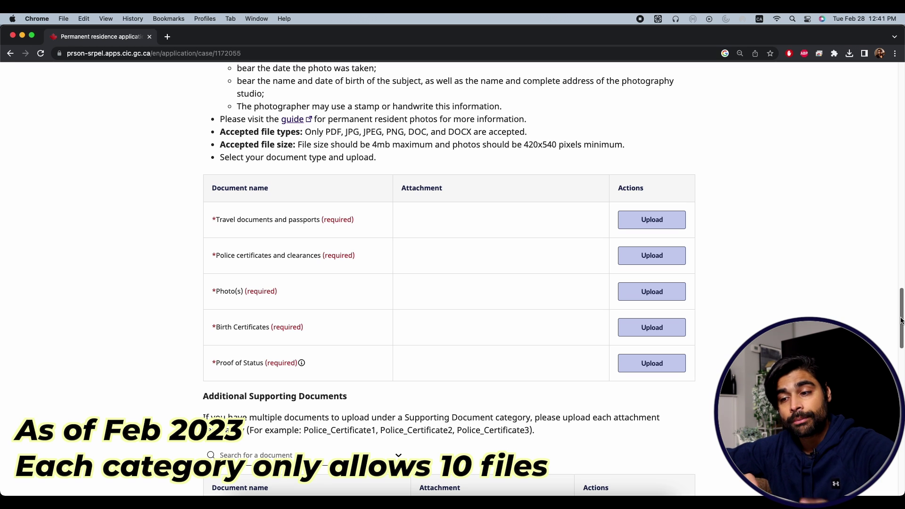
pyautogui.click(652, 291)
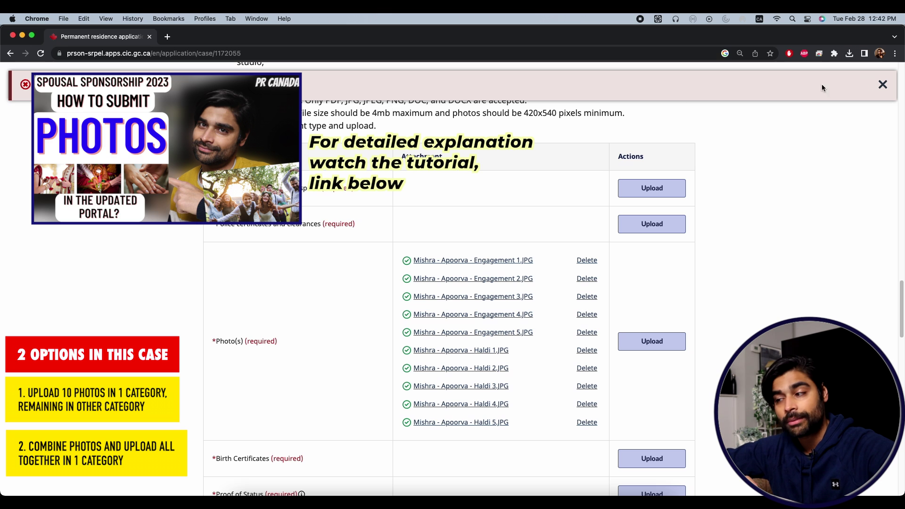
pyautogui.click(882, 85)
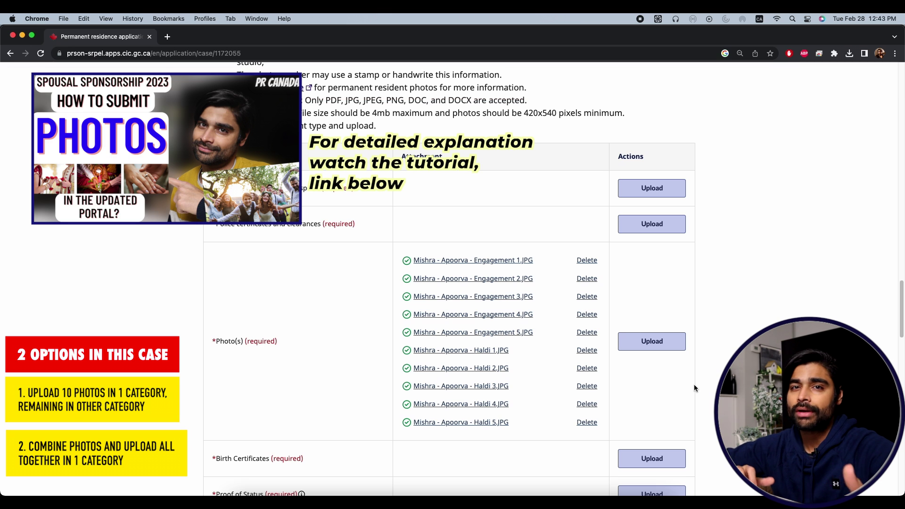
# Browse the additional supporting document types, such as Proof of Relationship to Sponsor.
pyautogui.moveTo(898, 295); pyautogui.dragTo(898, 345)
pyautogui.click(398, 225)
pyautogui.scroll(-3, 307, 320)
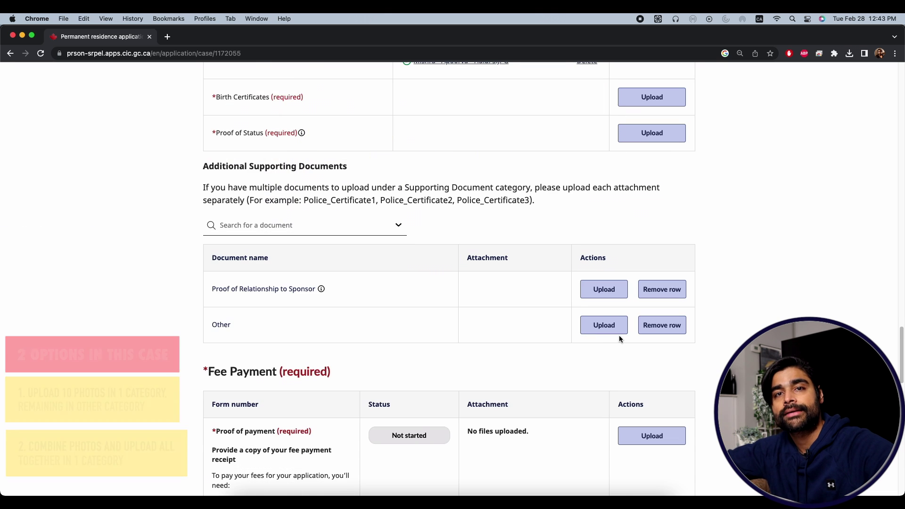
pyautogui.scroll(4, 640, 278)
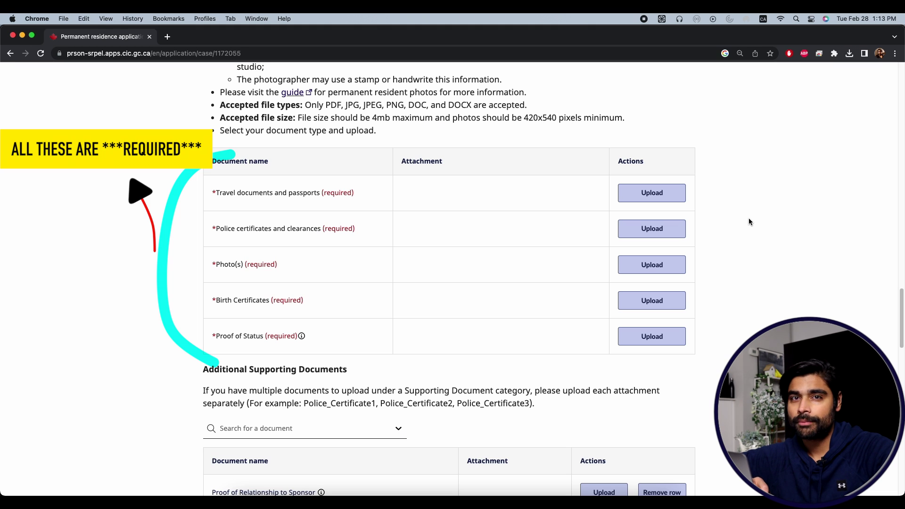
pyautogui.moveTo(902, 317); pyautogui.dragTo(901, 350)
pyautogui.click(400, 202)
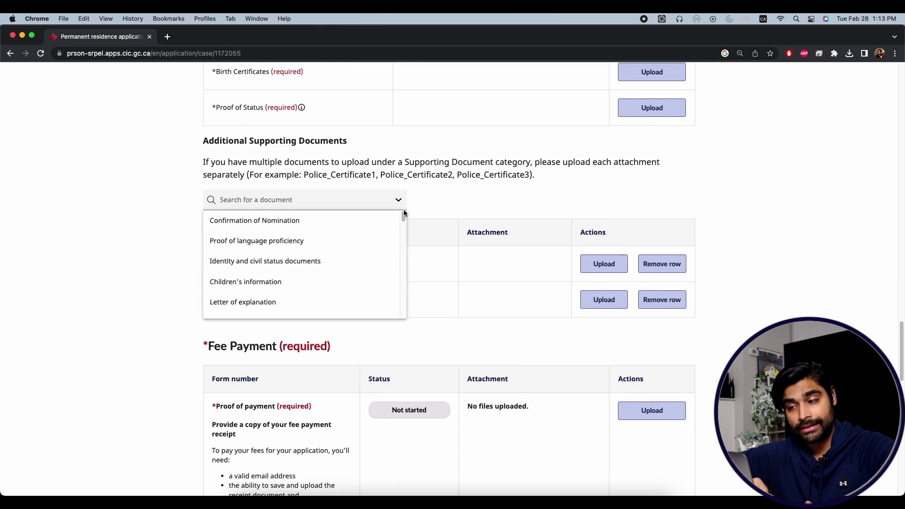